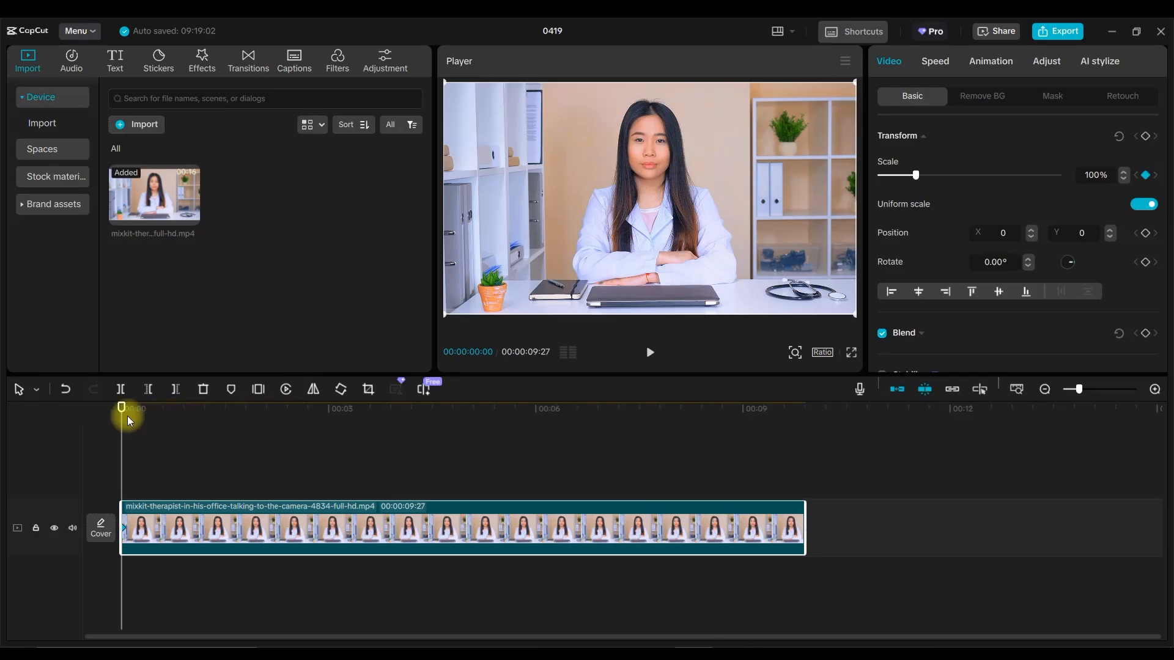
Step: Add a second scale keyframe to the therapist clip at 00:00:00:23 with the scale set to 130%
left_click_drag(122, 411, 174, 419)
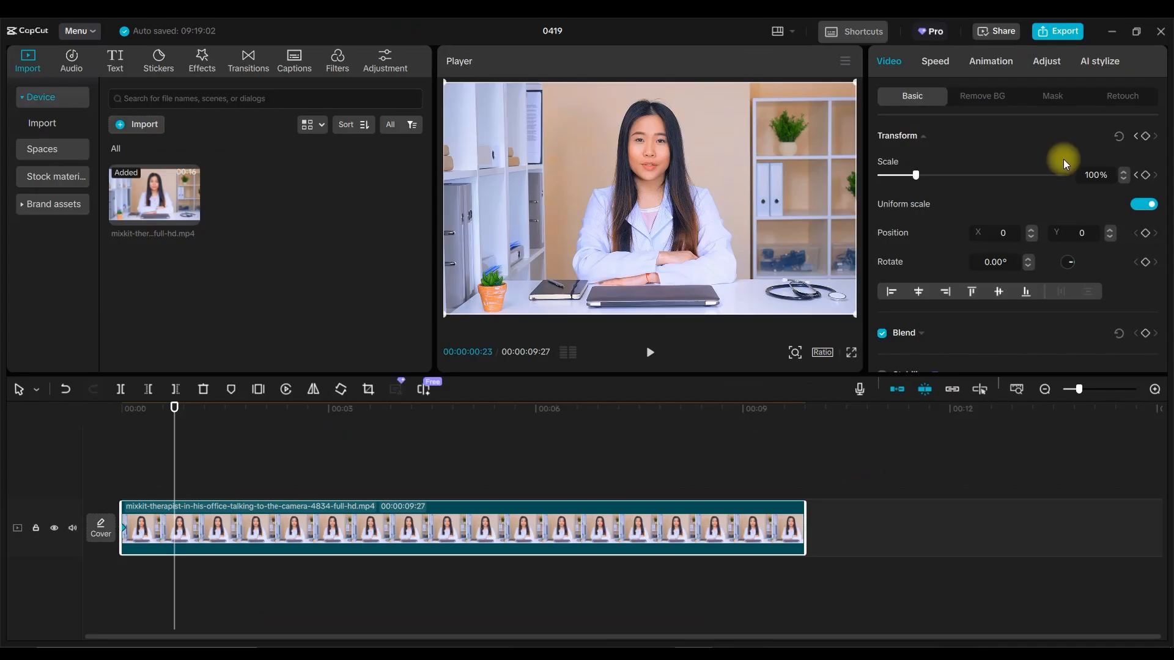
left_click(1089, 206)
type("134")
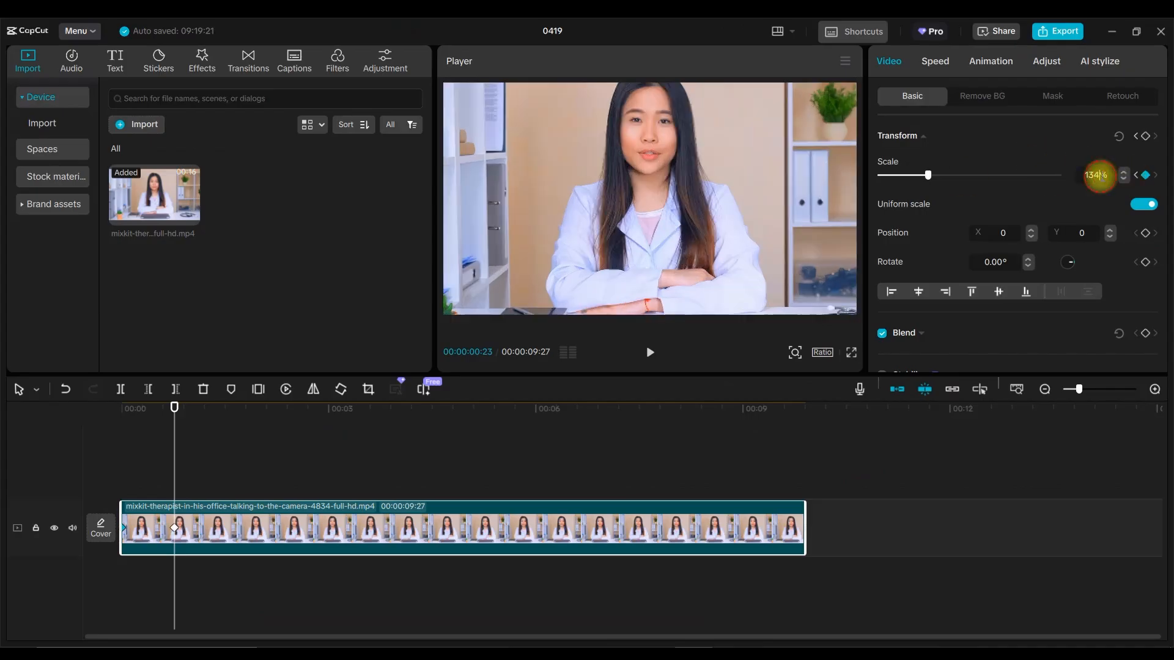
key("BackSpace")
type("0")
key("Return")
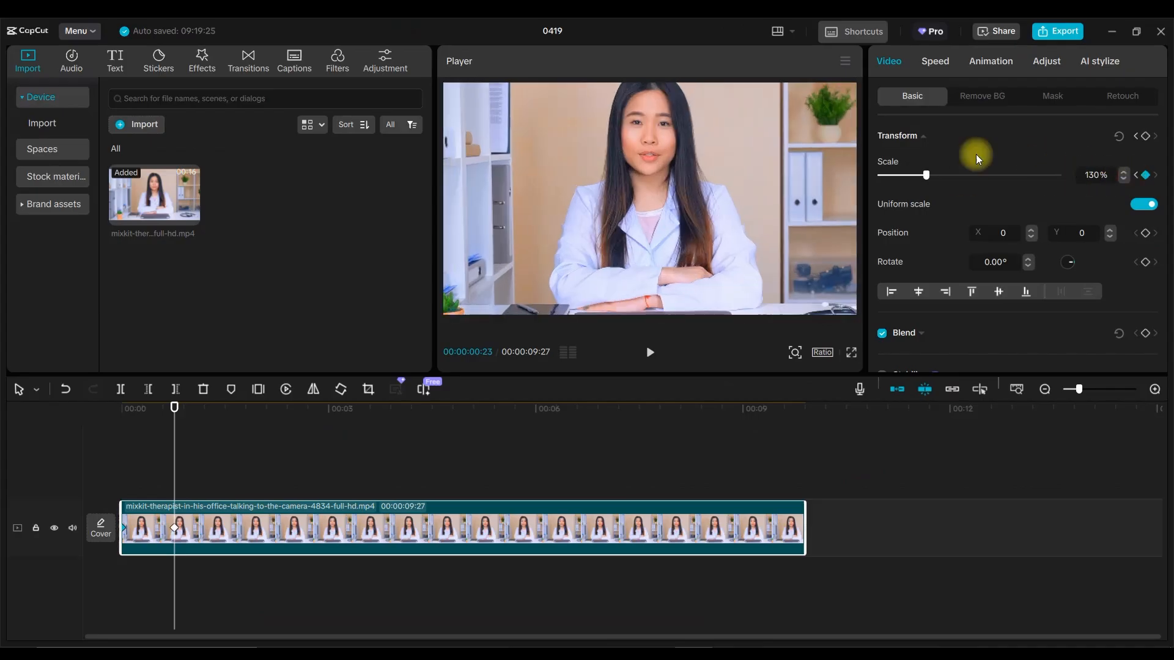
Step: Play the zoom-in from the start of the clip twice to check its motion, and return to the clip's start
left_click_drag(174, 405, 75, 405)
key("space")
key("space")
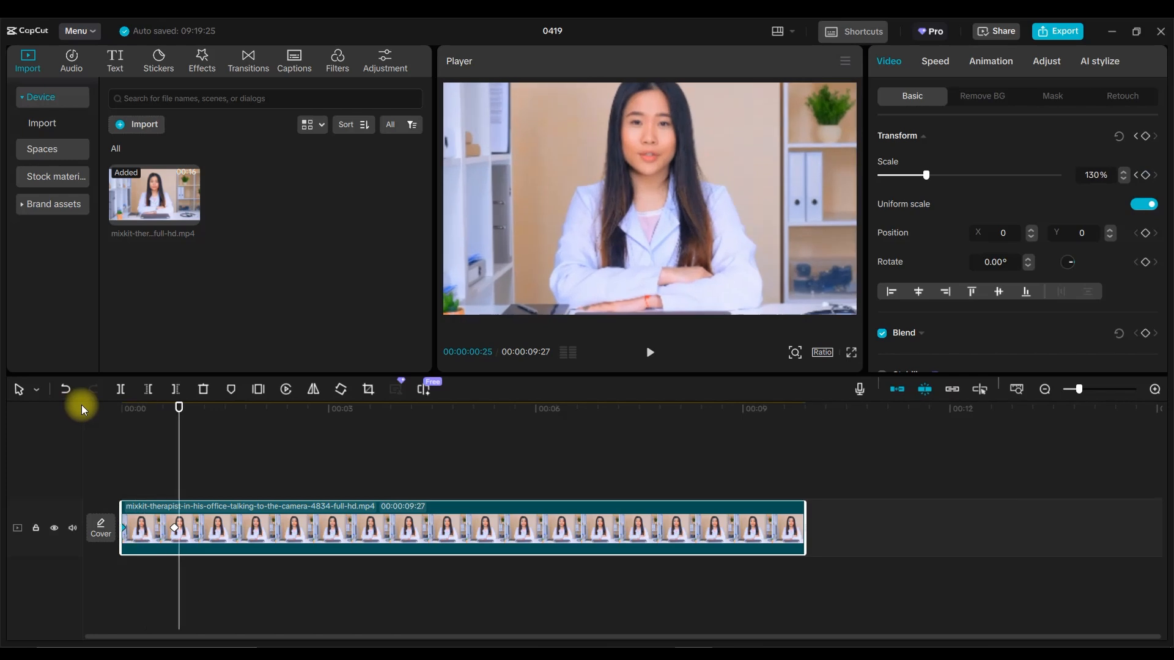
left_click(101, 408)
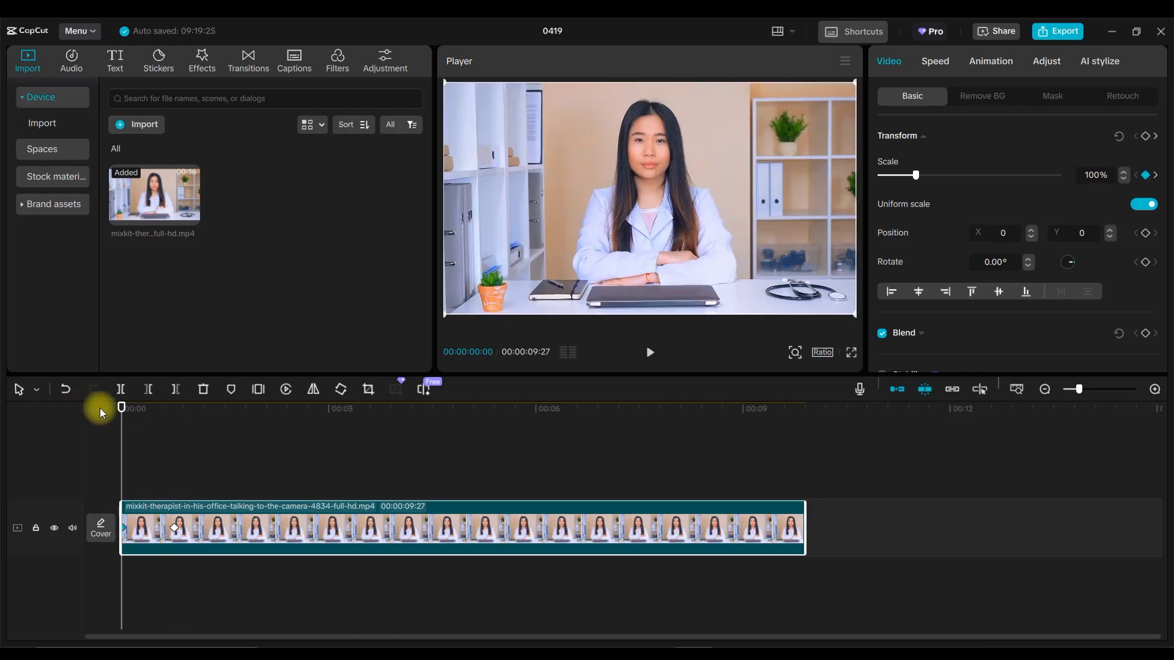
key("space")
key("space")
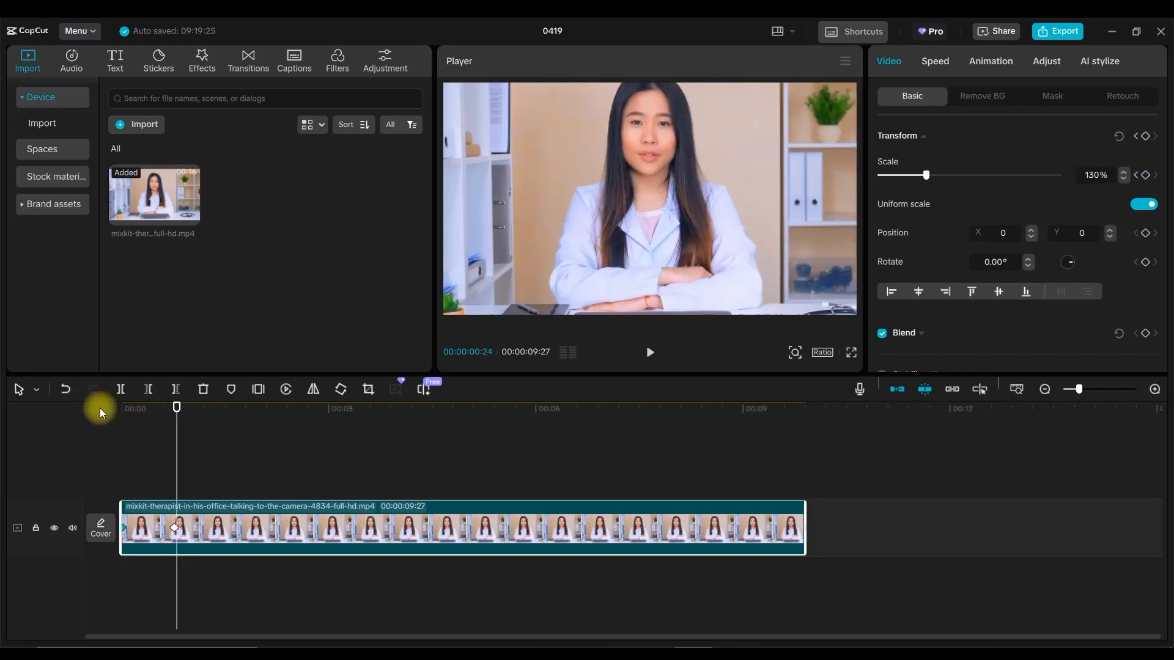
left_click_drag(176, 407, 73, 401)
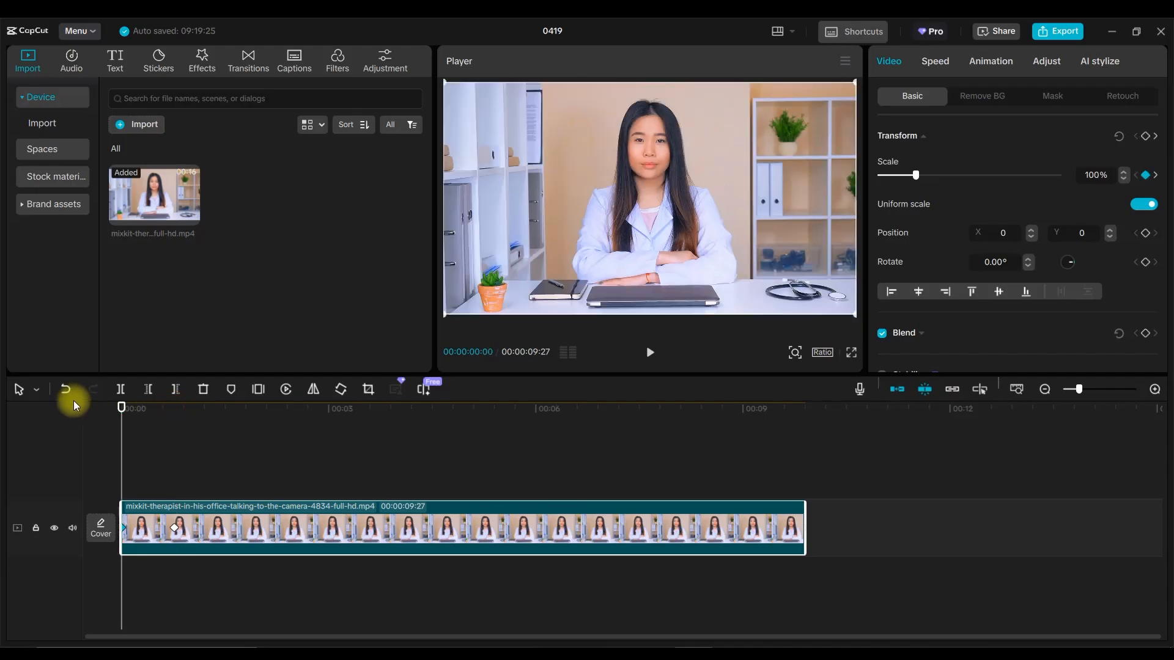
Step: Show the variable speed animation graph for the therapist clip on the timeline
left_click_drag(1061, 392, 1088, 390)
right_click(321, 533)
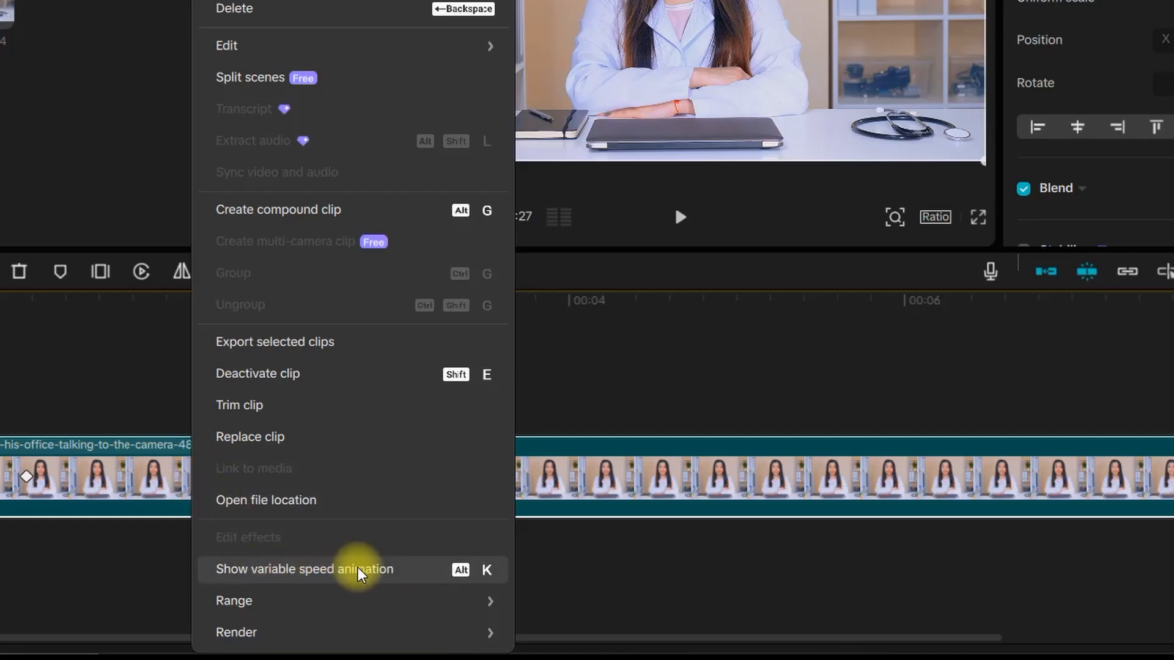
left_click(407, 570)
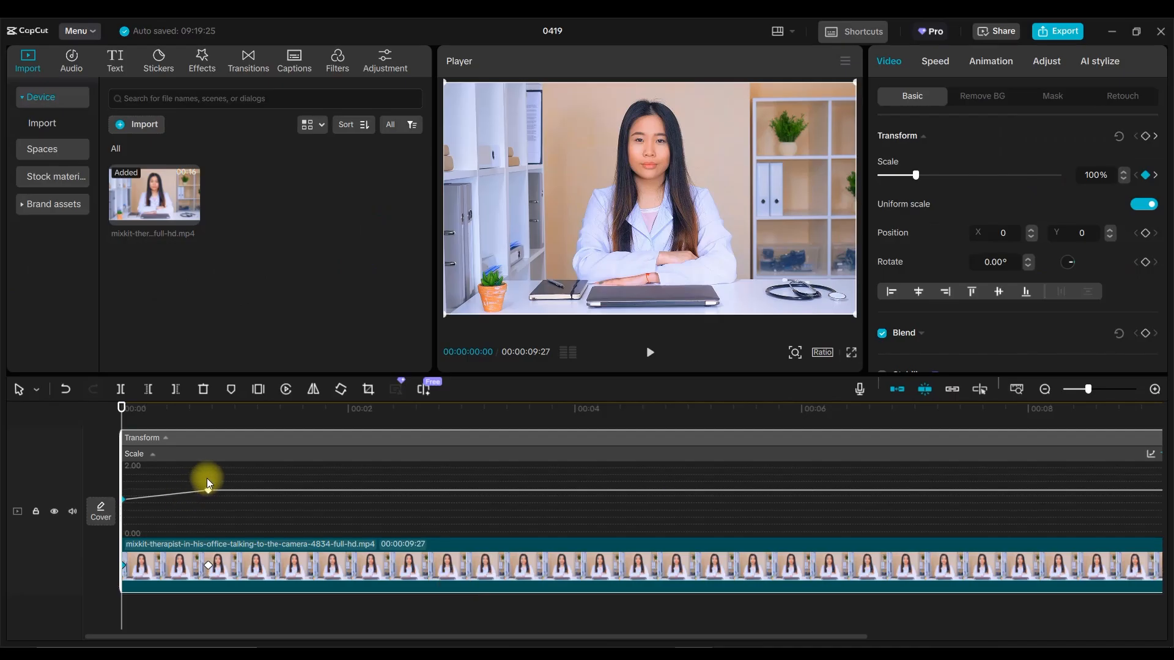
Step: Apply Auto curve to the second scale keyframe at 00:00:00:23
left_click(205, 411)
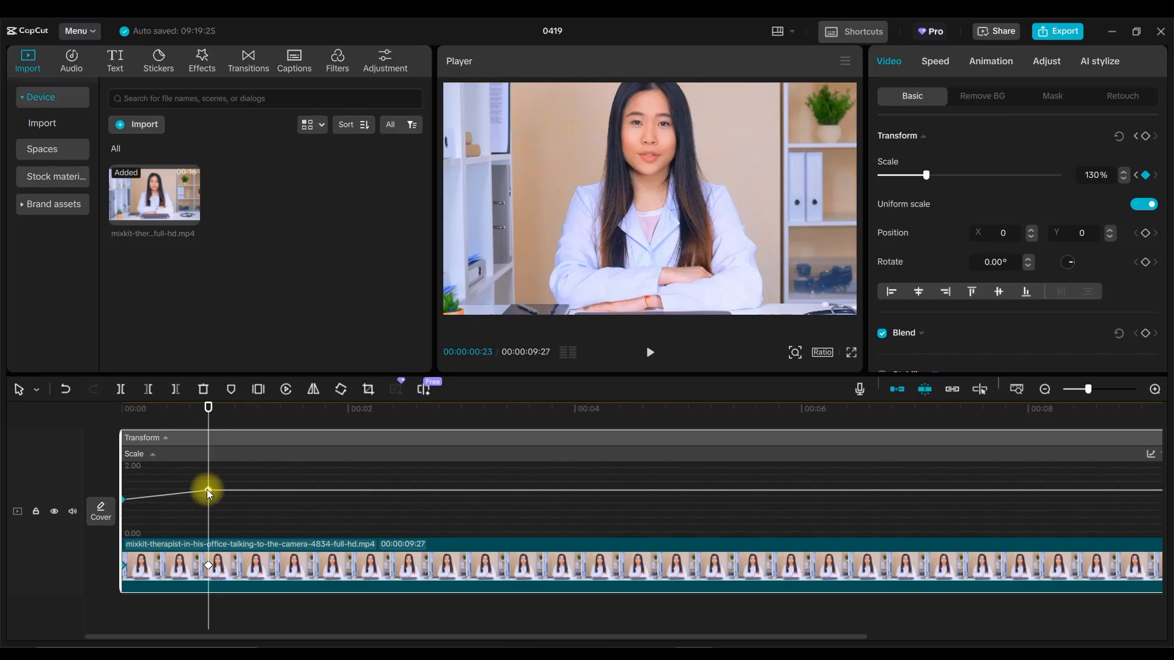
left_click(207, 489)
left_click_drag(1095, 389, 1085, 387)
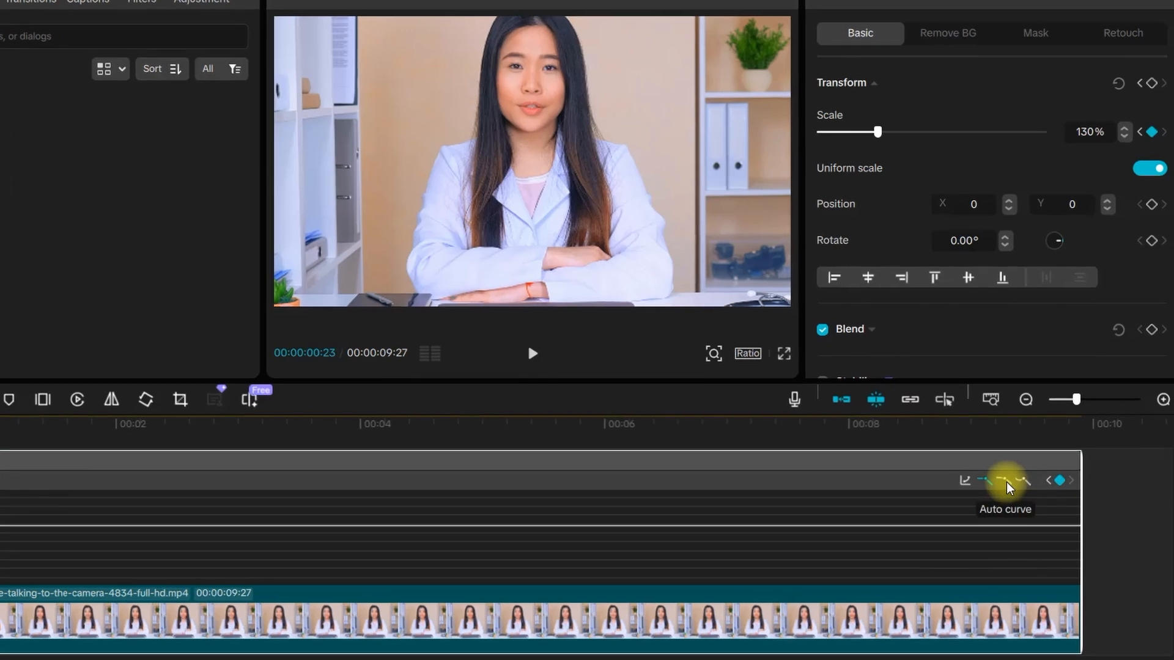
left_click(1006, 482)
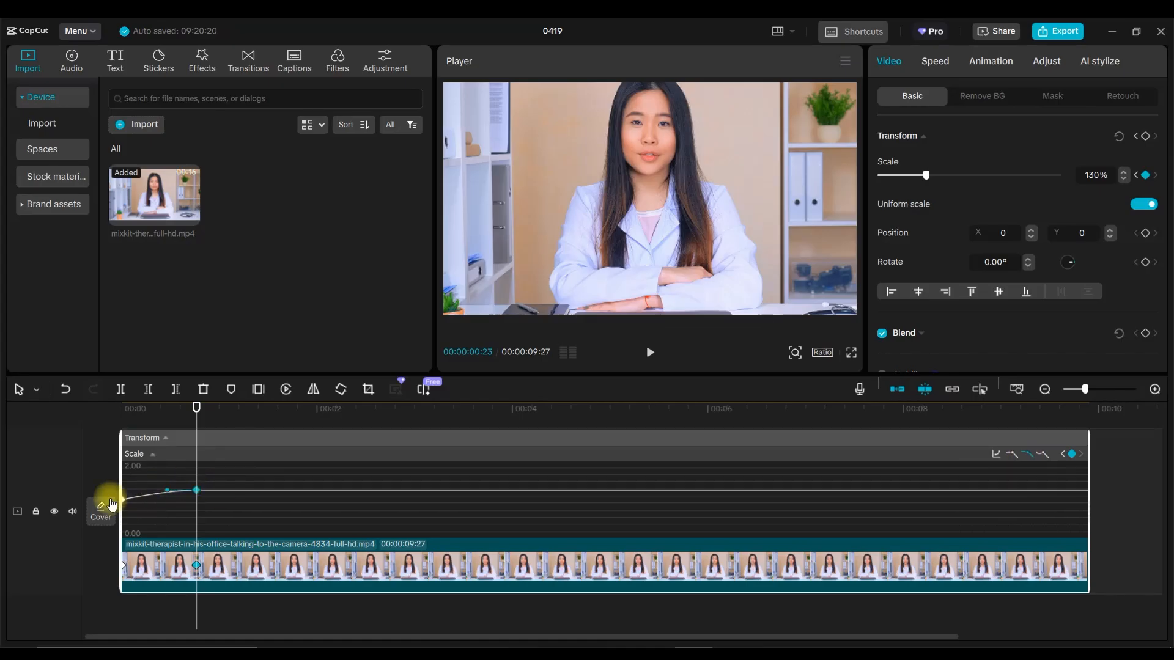
Step: Apply Auto curve to the first scale keyframe at the start of the clip
left_click(123, 565)
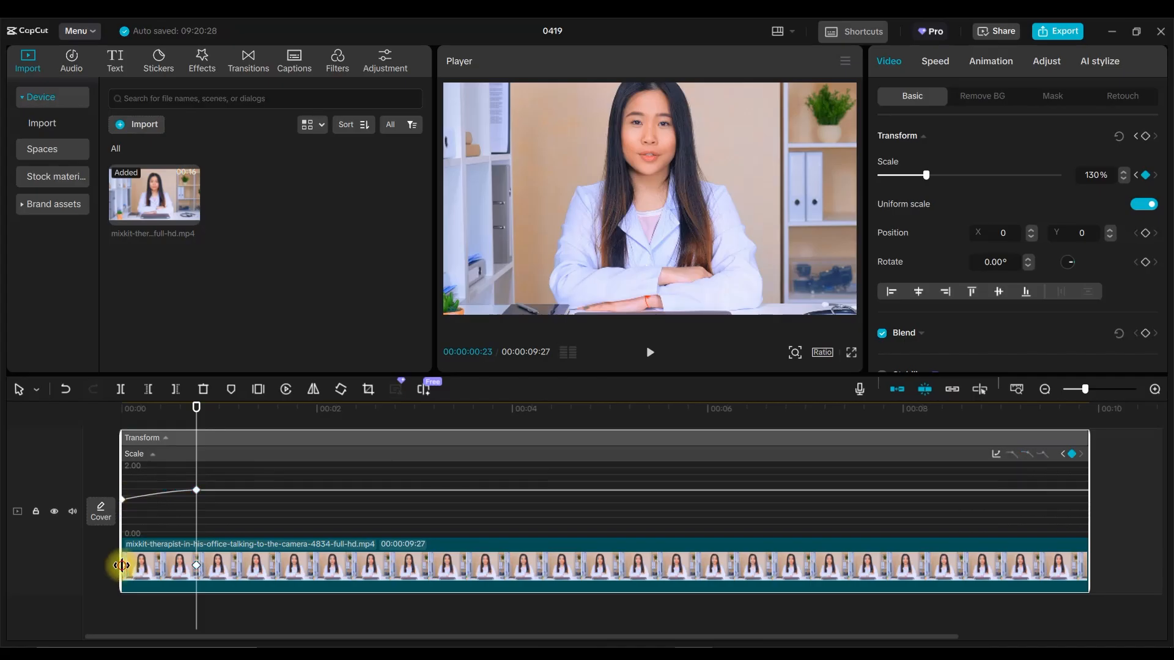
left_click_drag(196, 408, 26, 432)
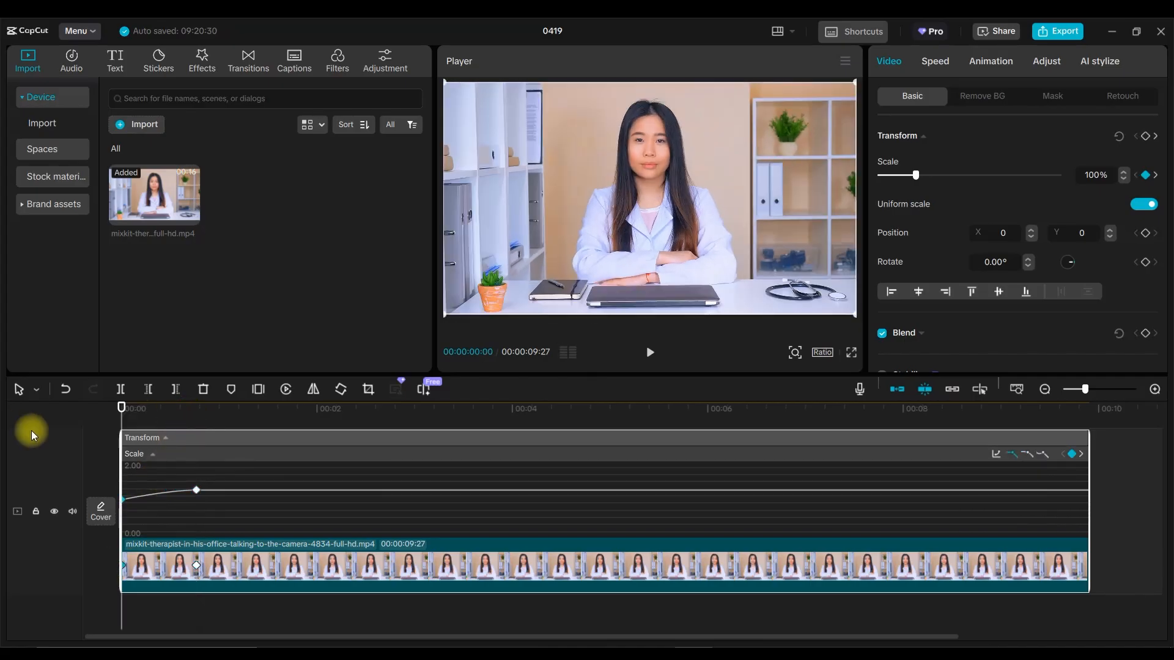
left_click(1029, 456)
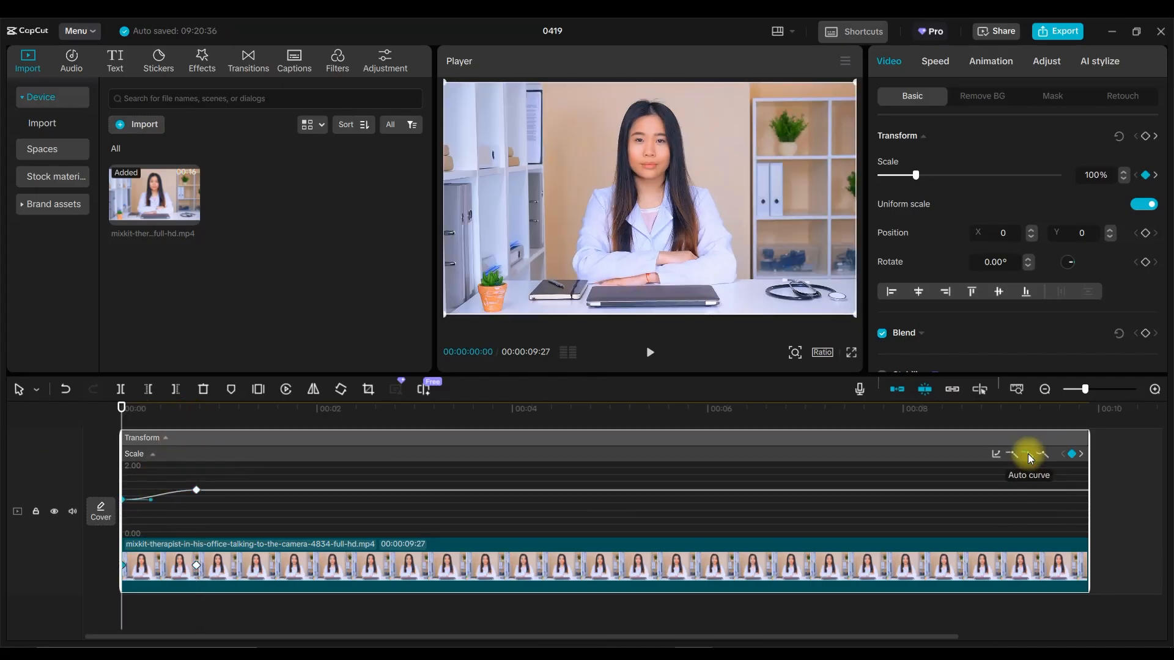
Step: Stretch the second scale keyframe's curve handle back almost to the clip's start for a faster initial zoom
left_click_drag(1077, 397, 1099, 391)
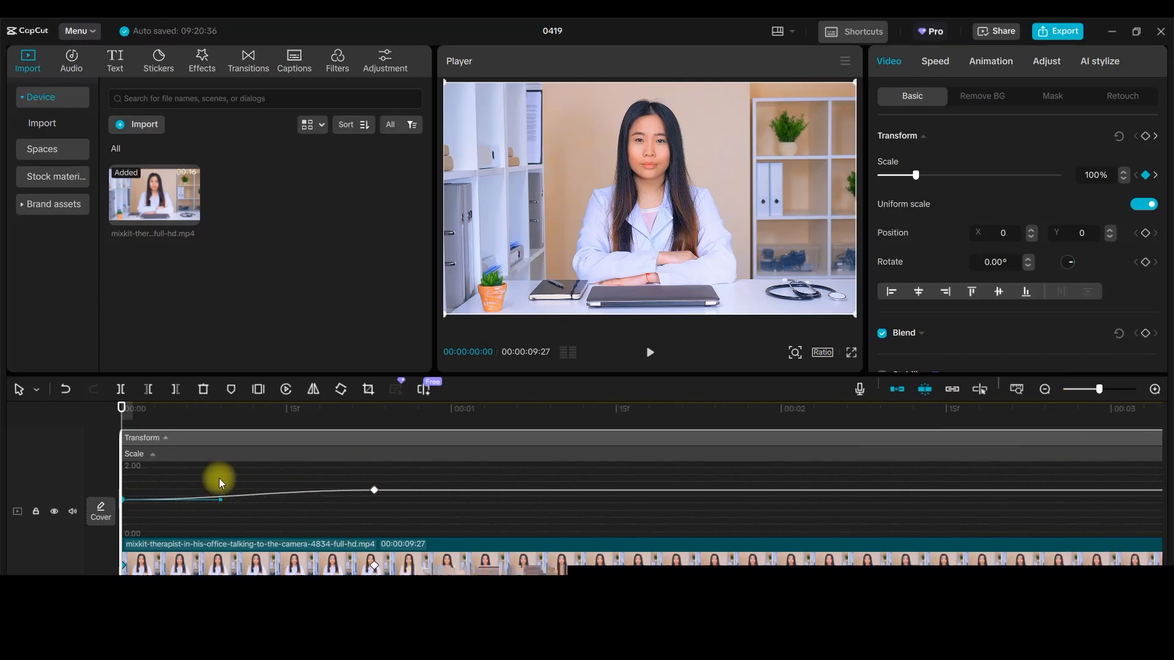
key("space")
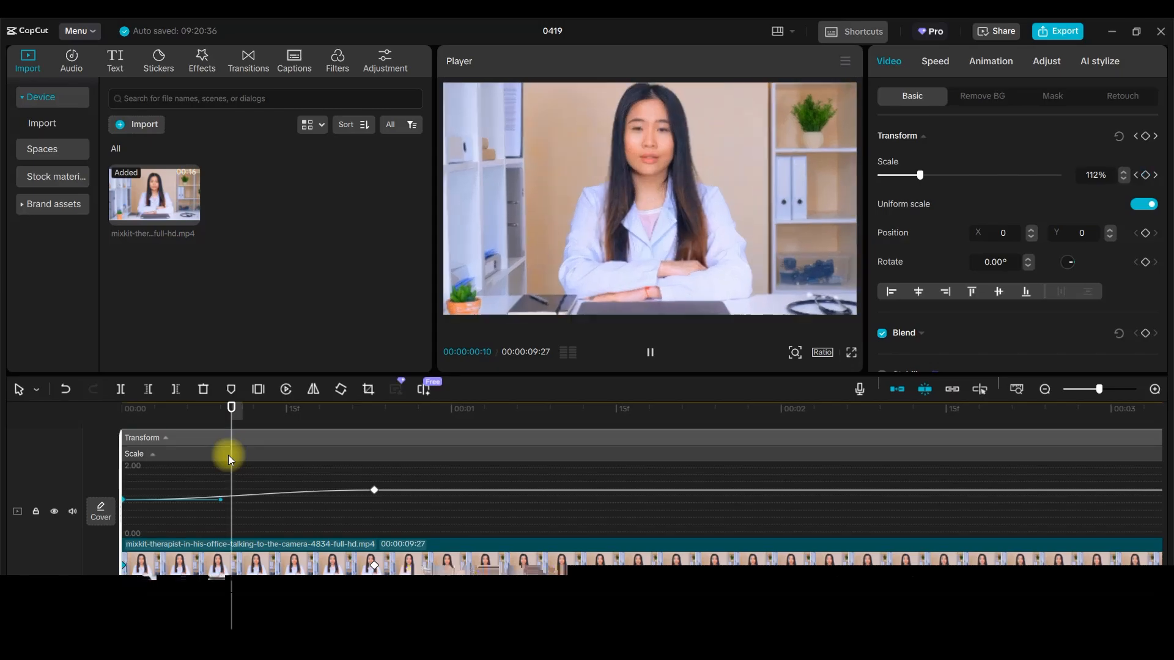
left_click(373, 491)
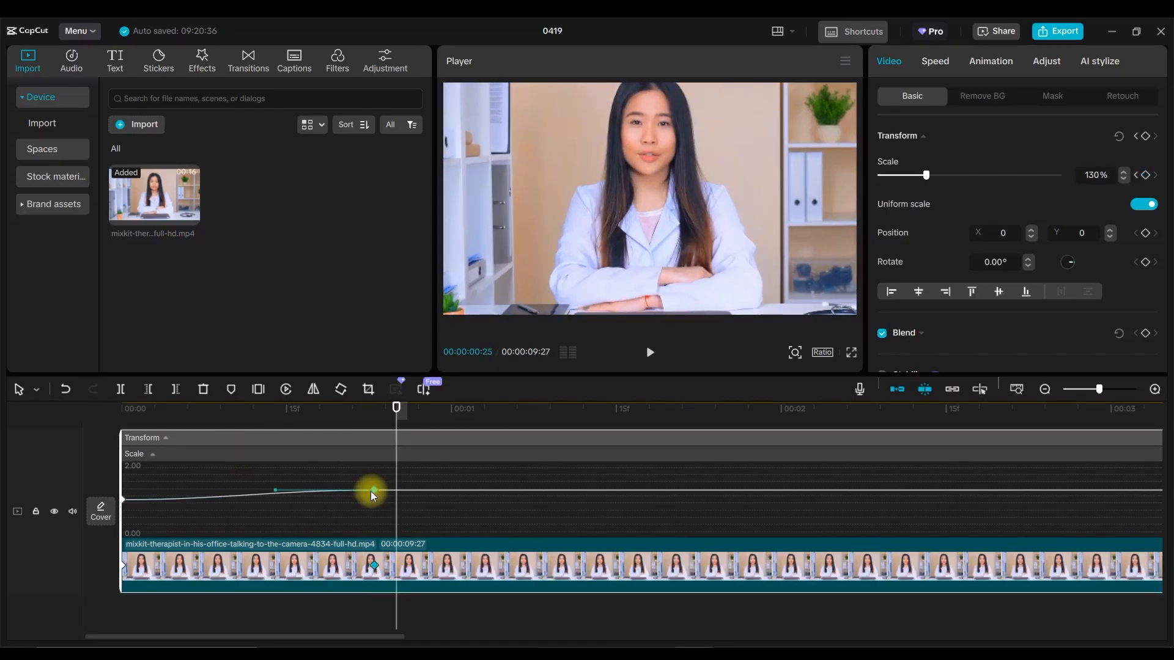
left_click(374, 409)
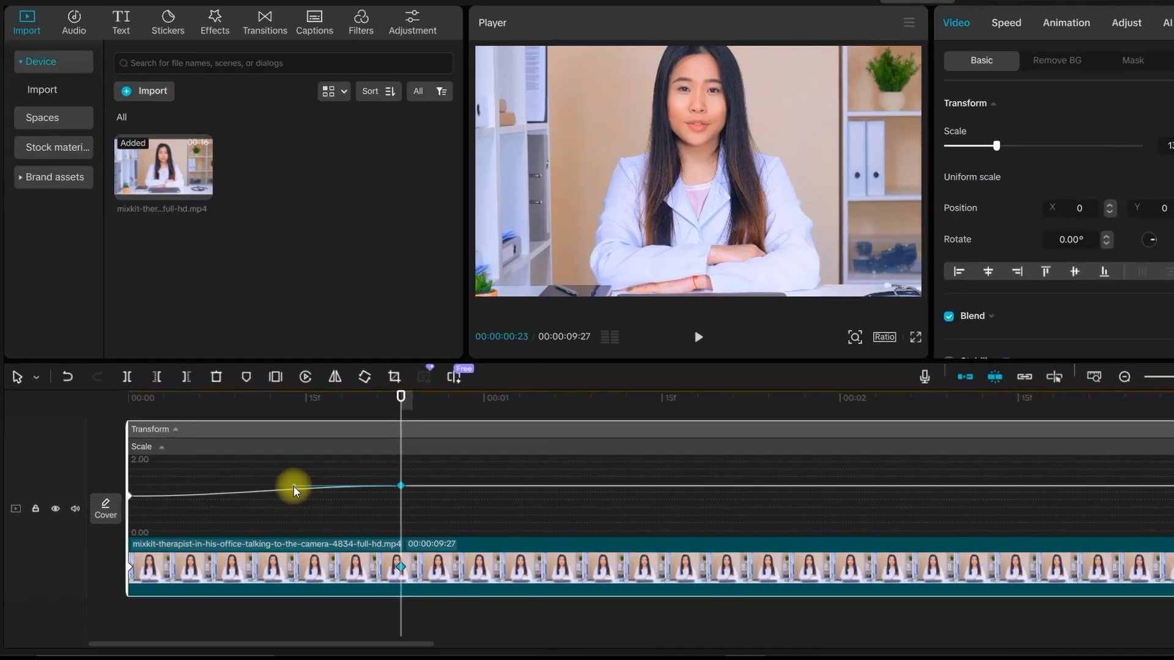
left_click_drag(274, 491, 145, 485)
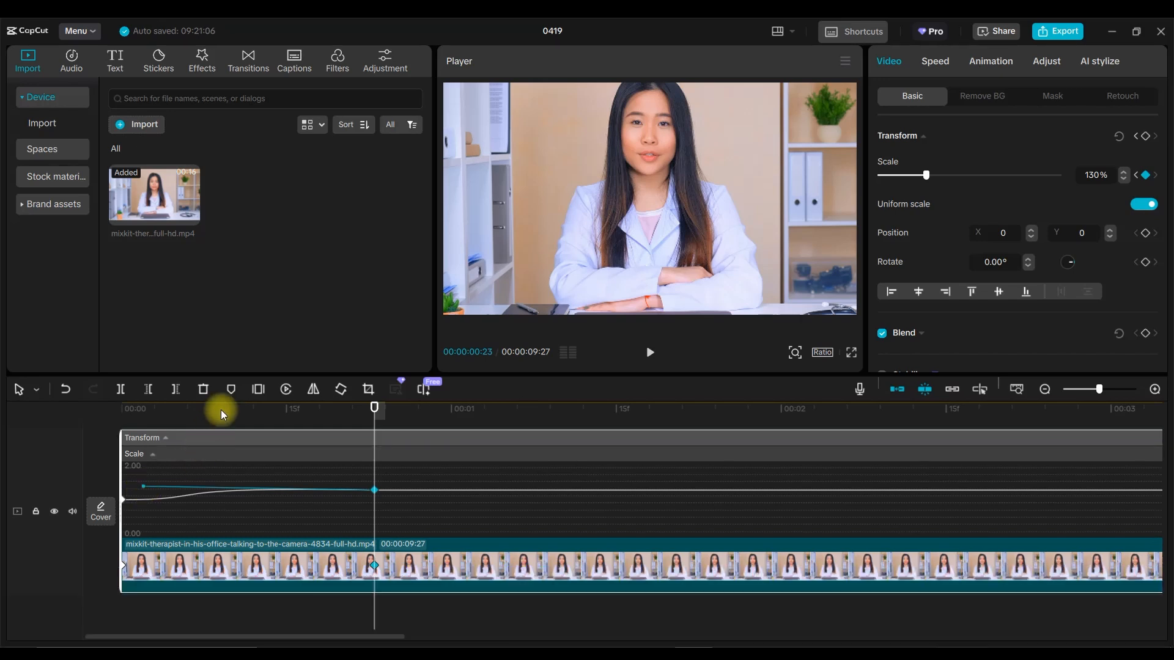
Step: Play the clip from its start to check the adjusted zoom curve
left_click_drag(221, 410, 20, 406)
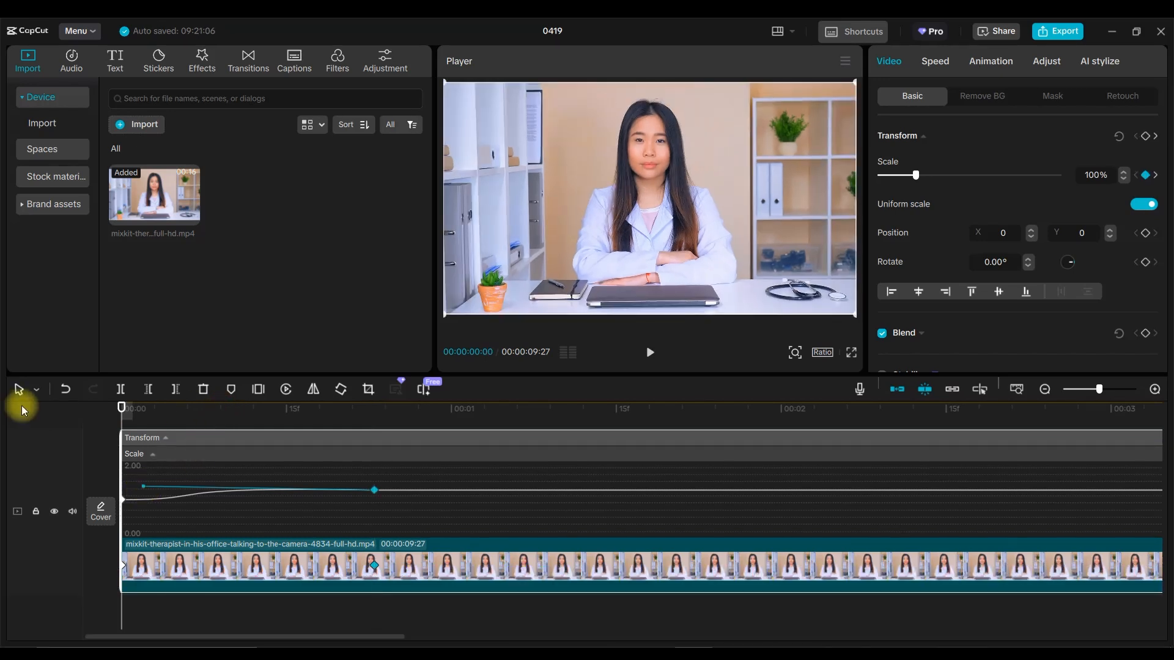
key("space")
key("space")
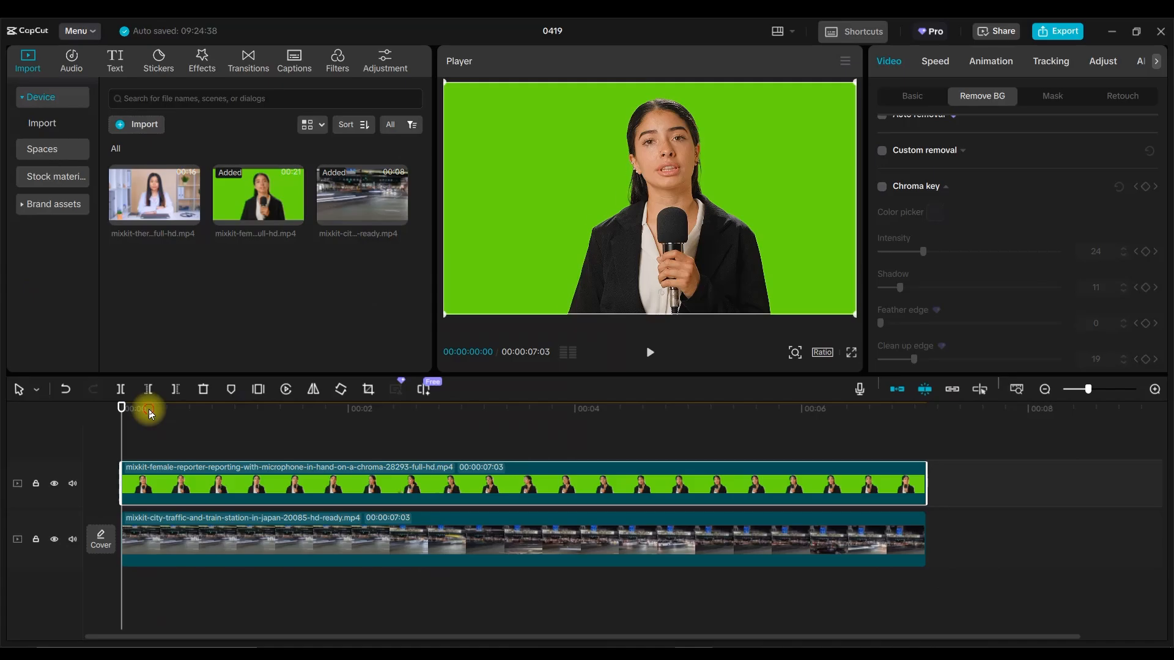
Step: Temporarily hide the green-screen reporter track to preview the city traffic clip, and show and reselect the reporter clip
left_click_drag(151, 414, 200, 412)
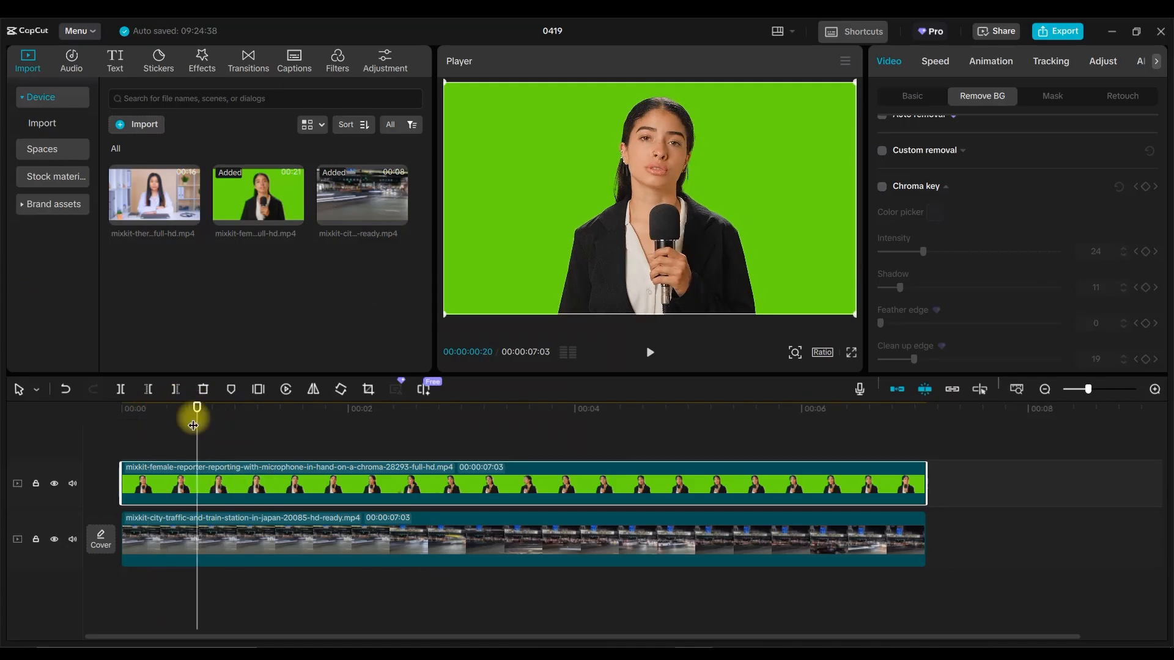
left_click(54, 484)
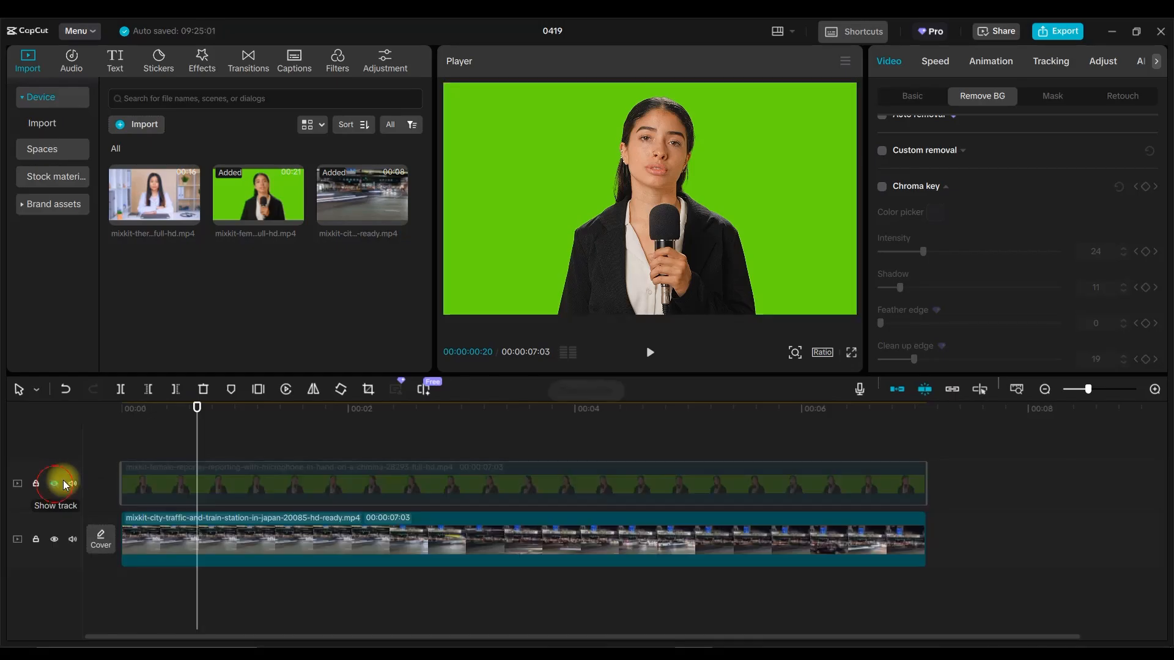
left_click(164, 541)
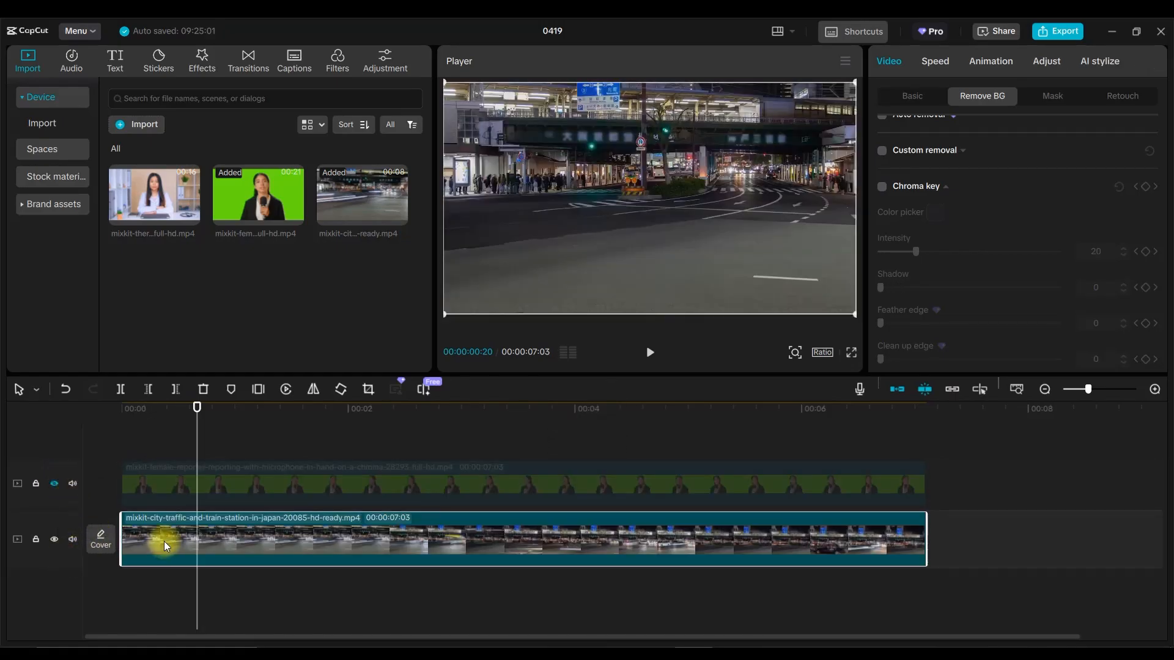
key("space")
key("space")
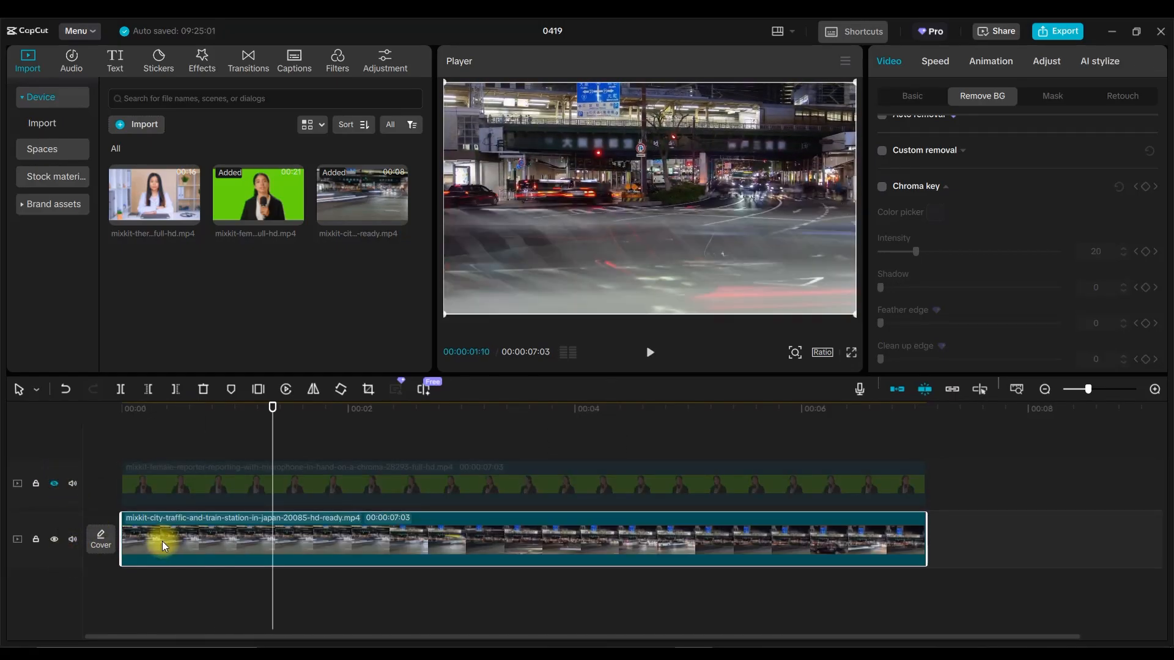
left_click(55, 483)
left_click(289, 488)
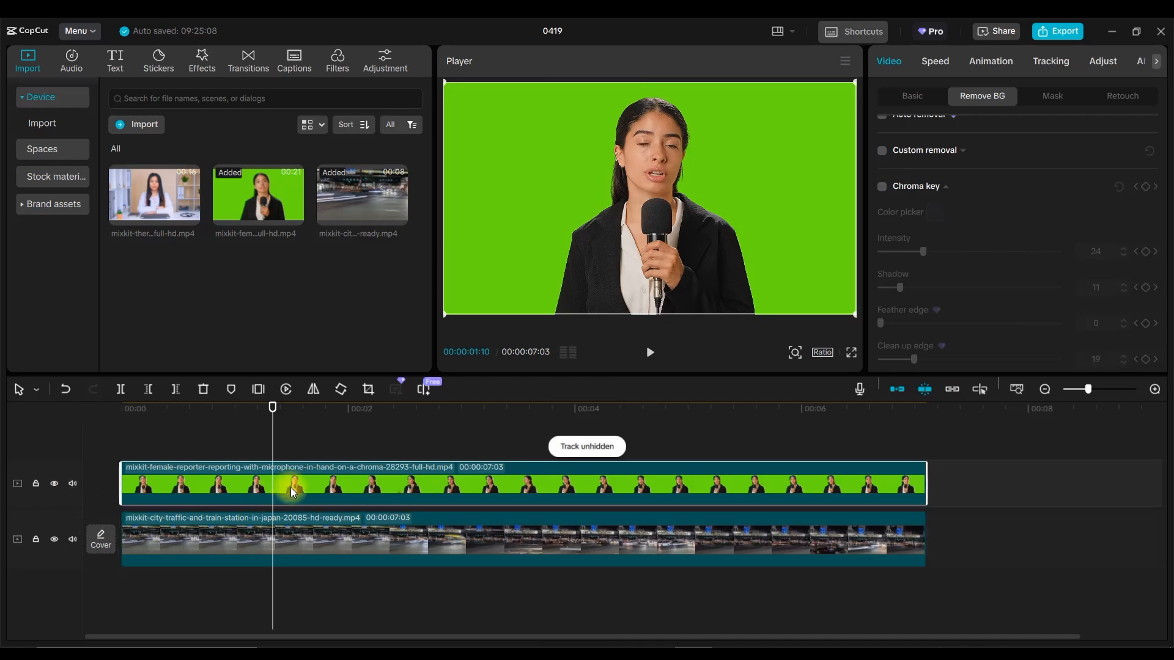
Step: Enable Chroma key on the reporter clip and pick the green background as the key color
left_click(911, 95)
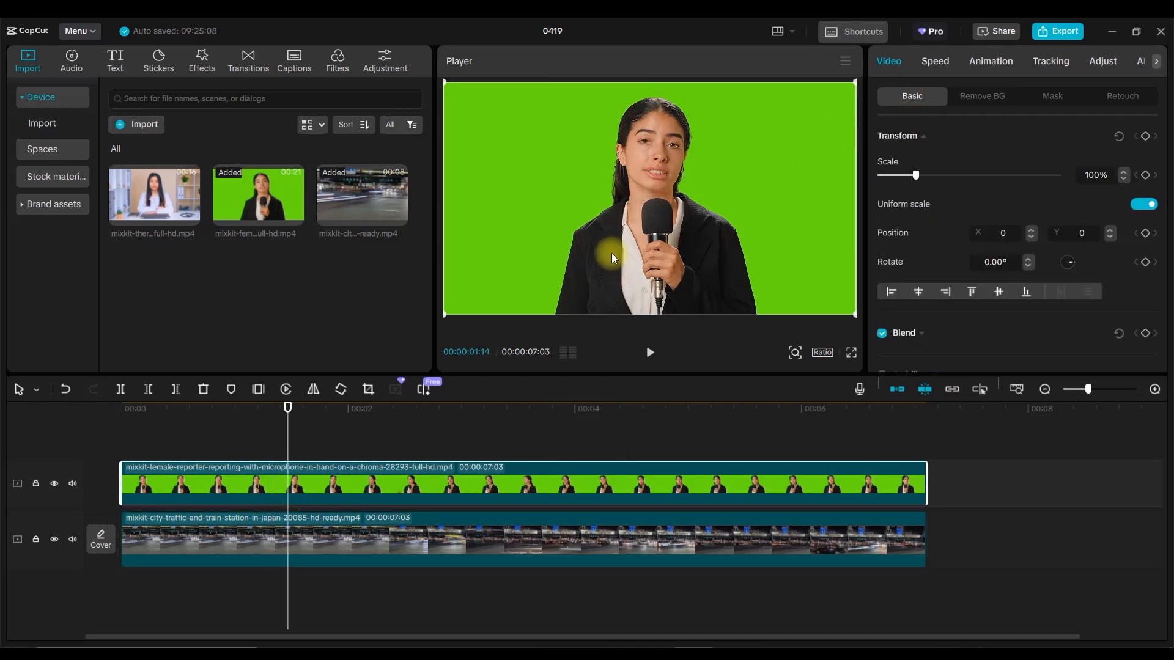
left_click(980, 97)
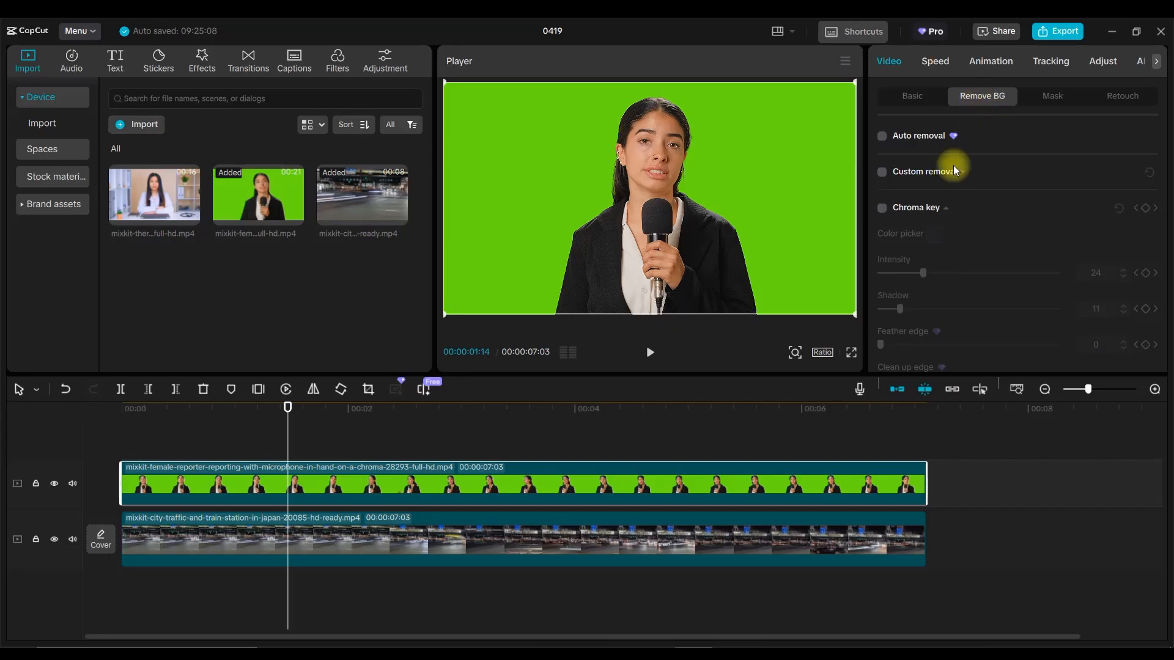
left_click(881, 210)
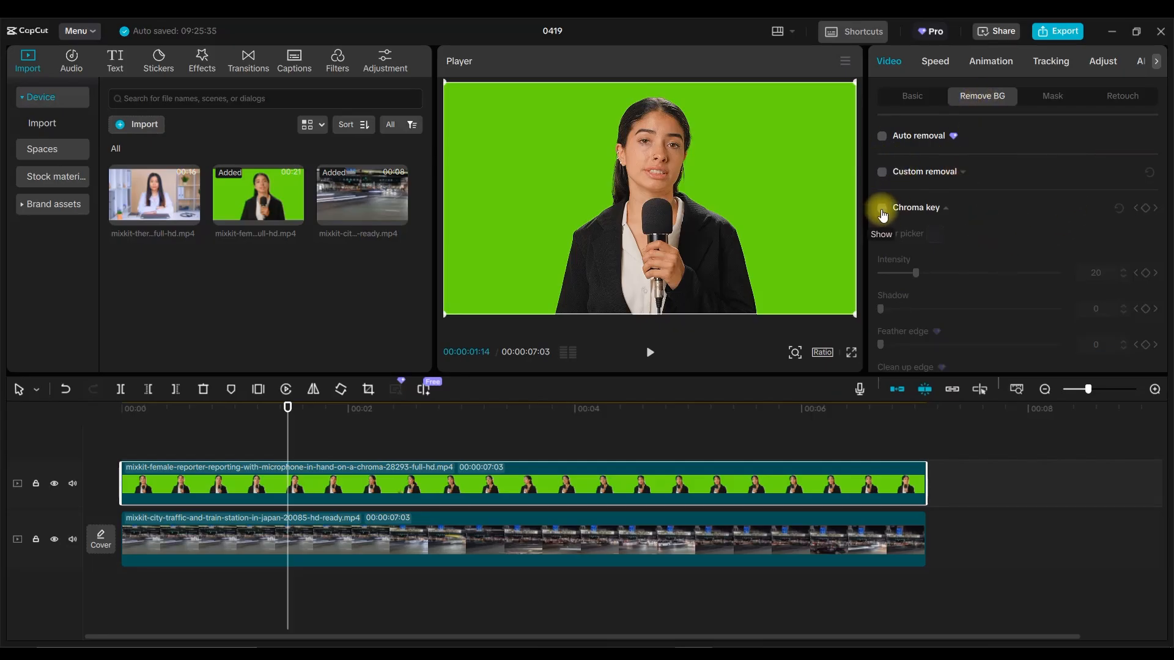
left_click(882, 211)
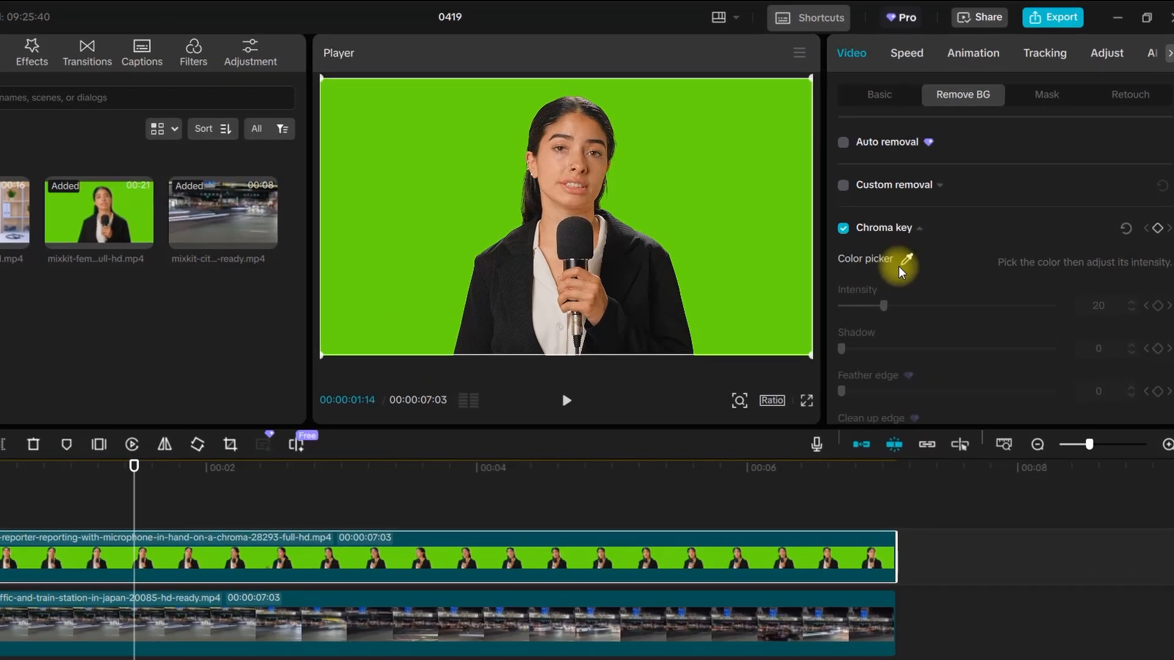
left_click(935, 233)
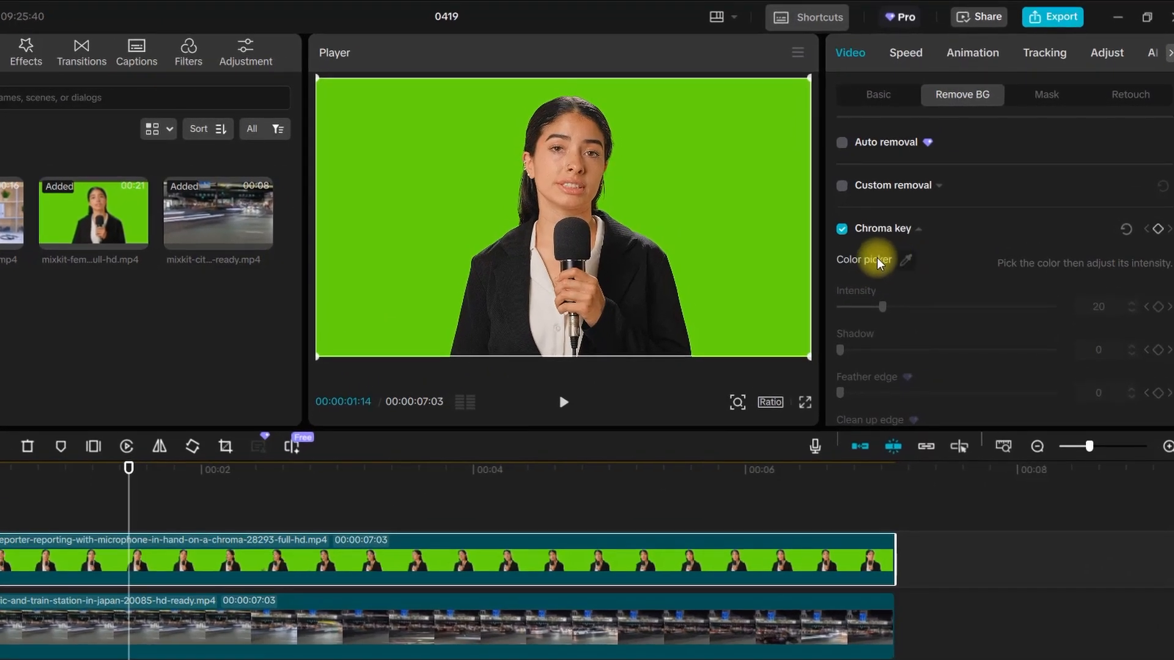
left_click(905, 259)
left_click(754, 170)
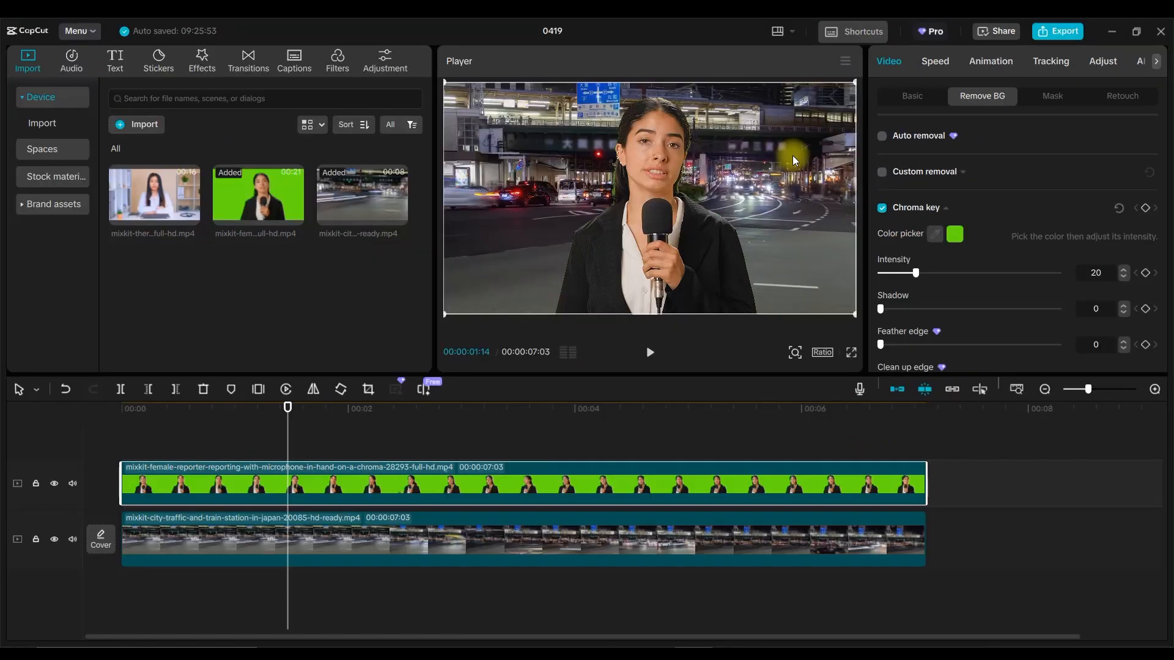
Step: Set the chroma key to intensity 29, shadow 13, feather edge 6 and clean up edge 16, and play the result
left_click_drag(916, 273, 899, 320)
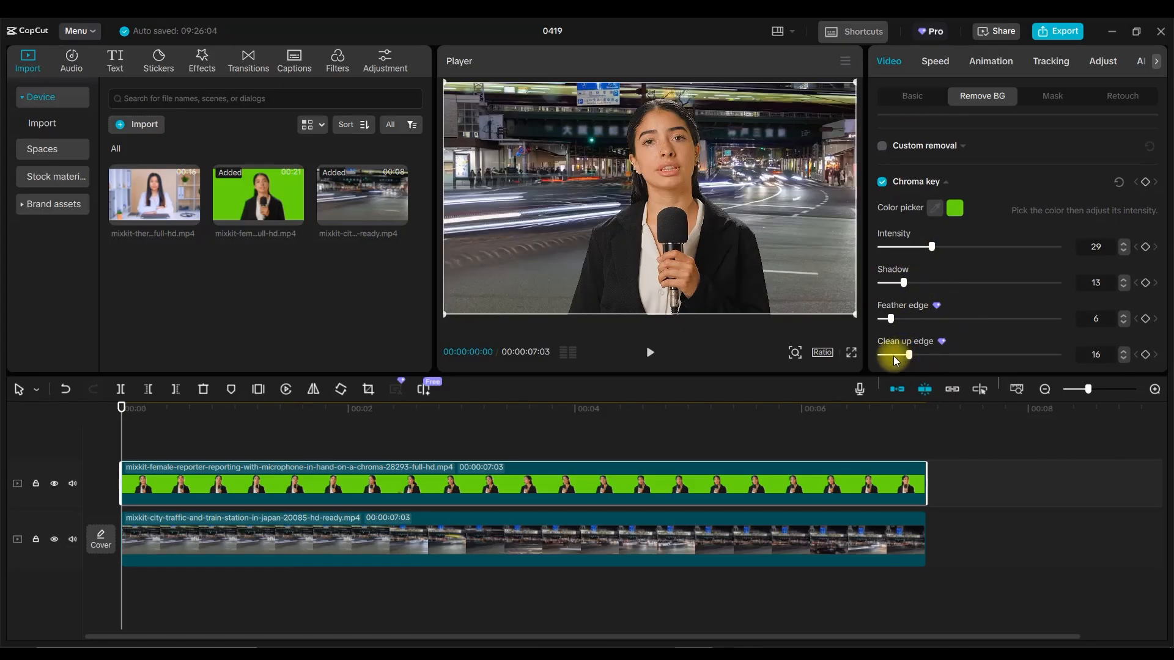
key("space")
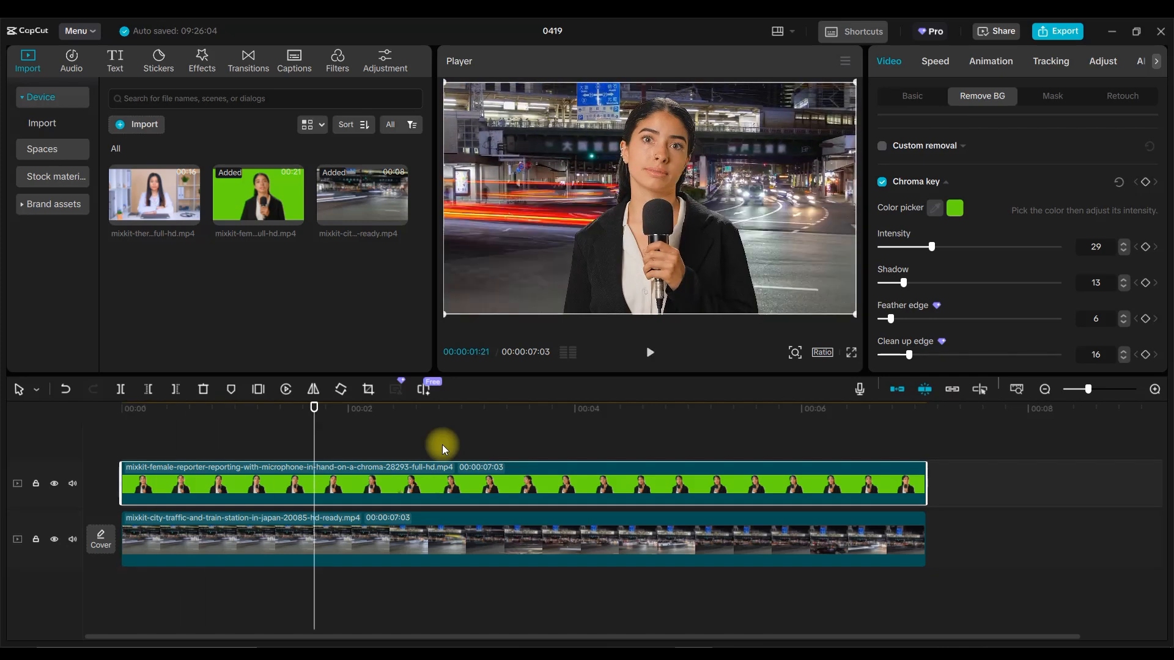
Step: Turn Chroma key off and back on for the reporter clip to compare the original and keyed footage
left_click(883, 182)
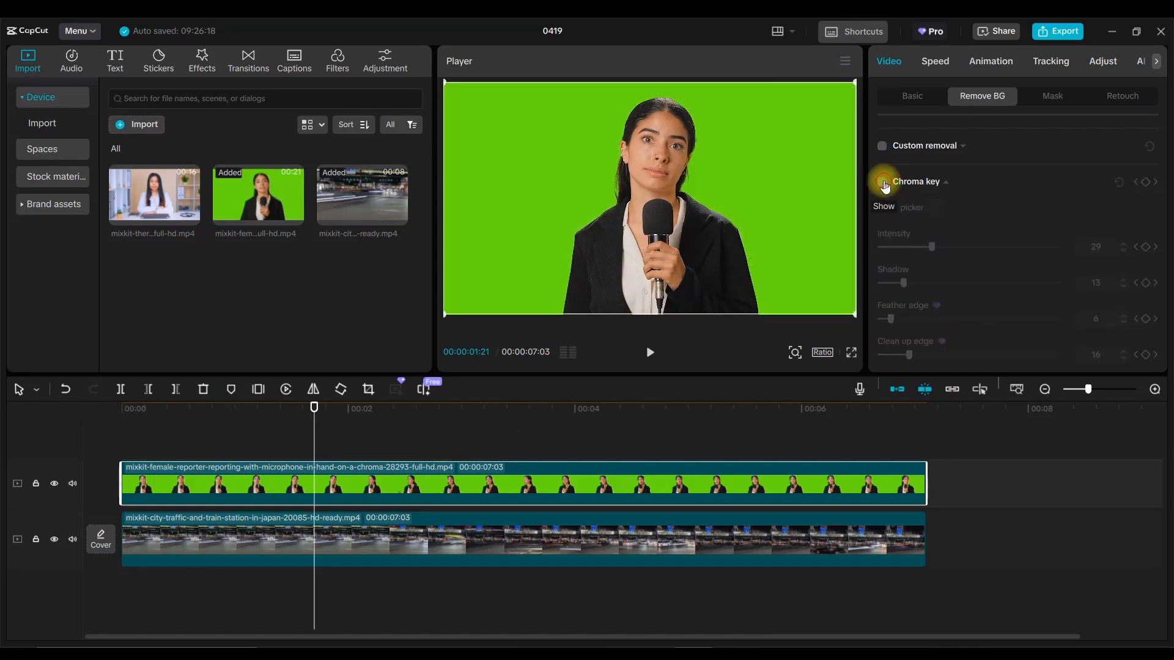
left_click(883, 183)
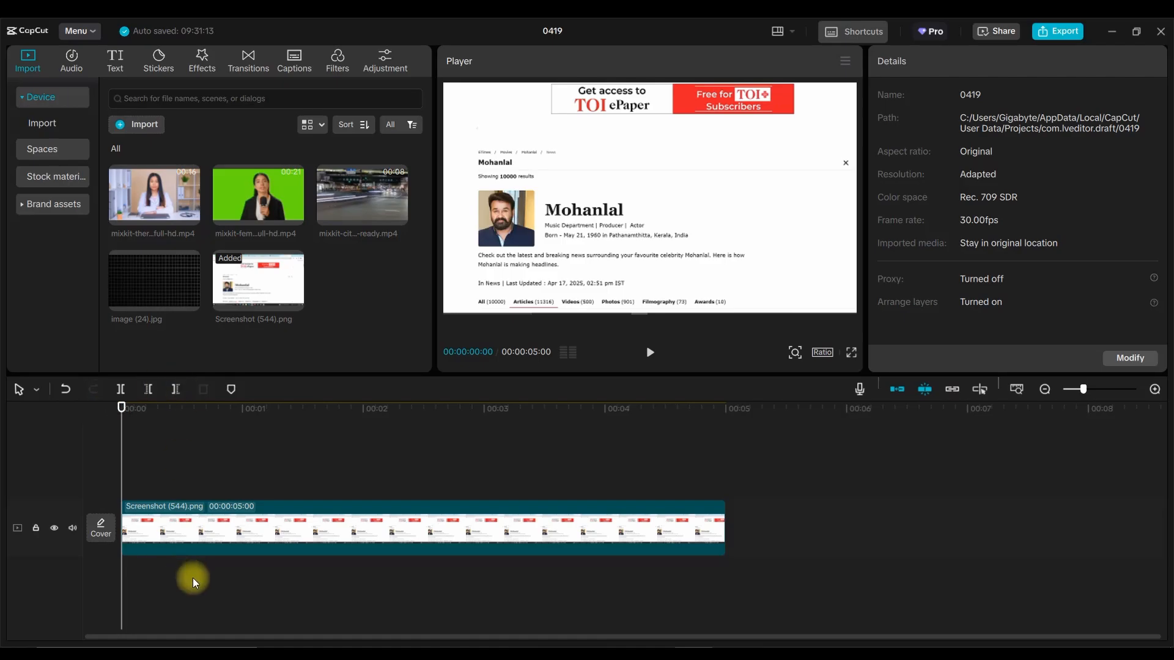
Step: Duplicate the Screenshot (544).png clip onto a track above the original and select the upper copy
left_click(196, 542)
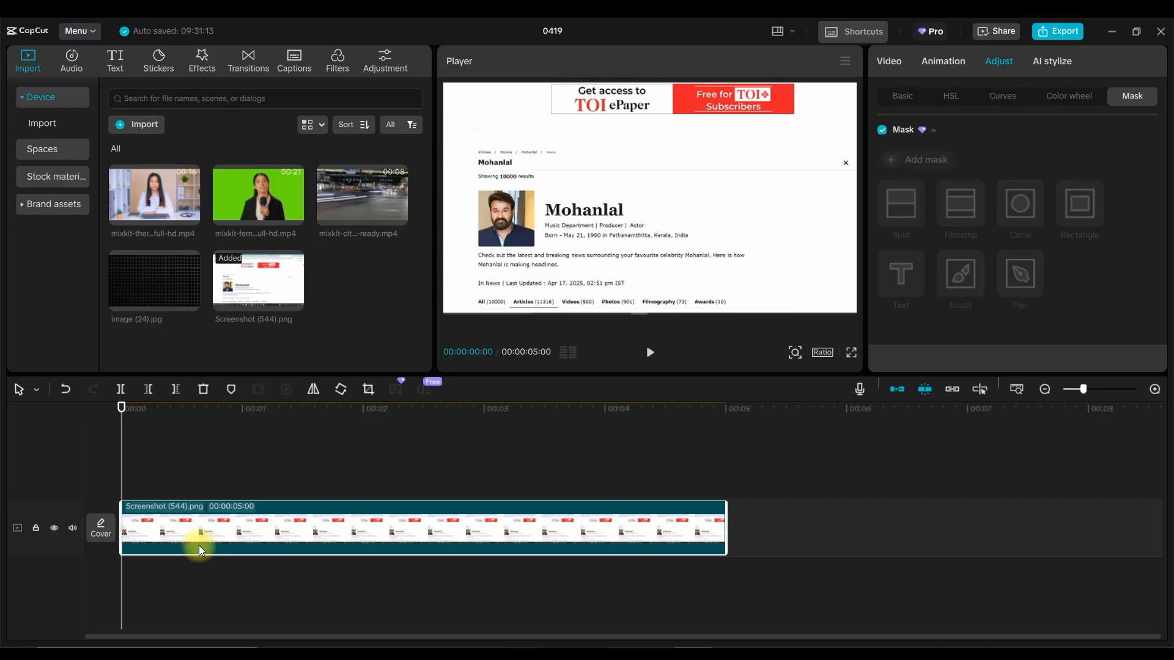
key("ctrl+c")
key("ctrl+v")
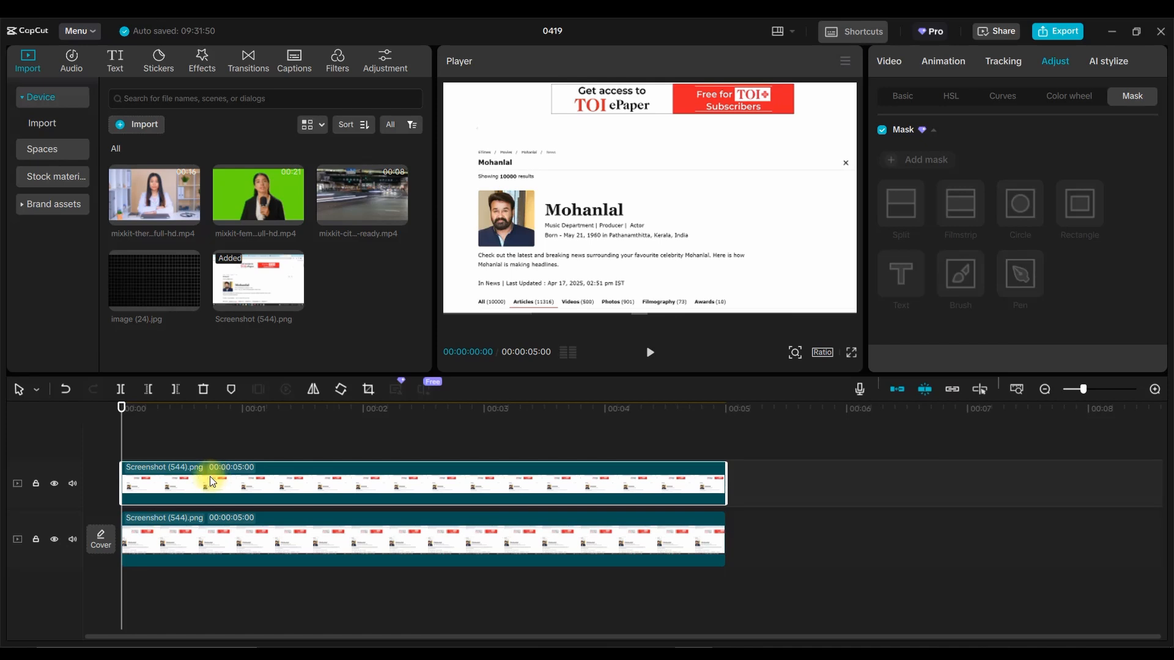
left_click(303, 448)
left_click(283, 441)
left_click(308, 480)
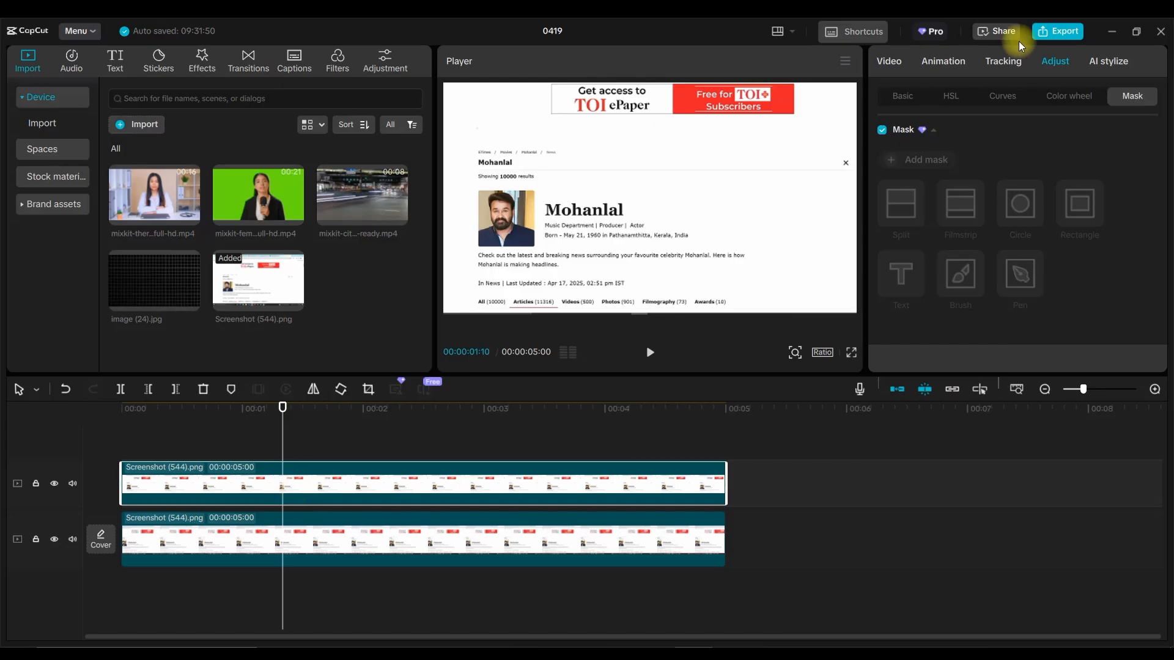
Step: Darken the upper screenshot clip by setting its Exposure adjustment to -50
left_click(891, 62)
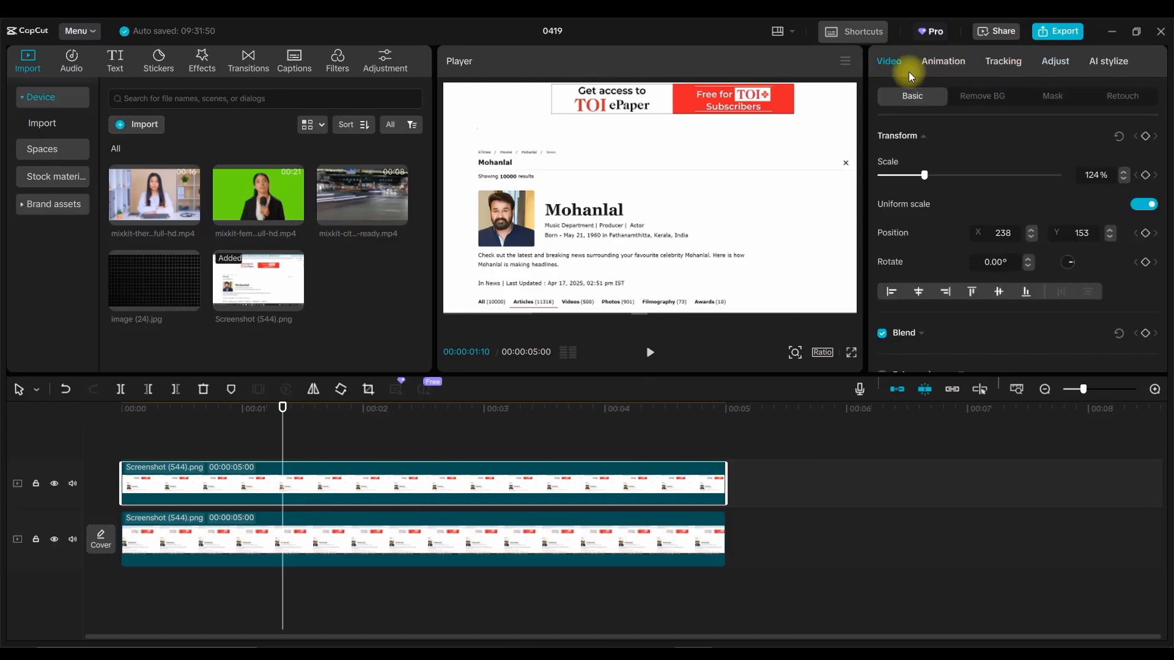
left_click(1054, 61)
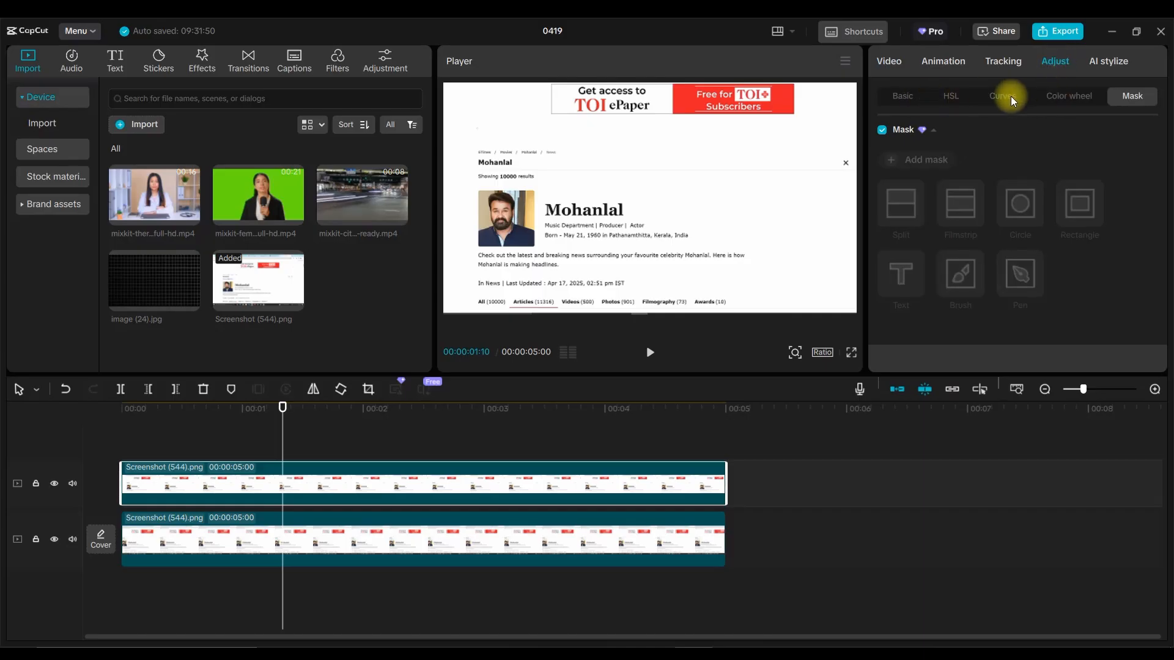
left_click(910, 98)
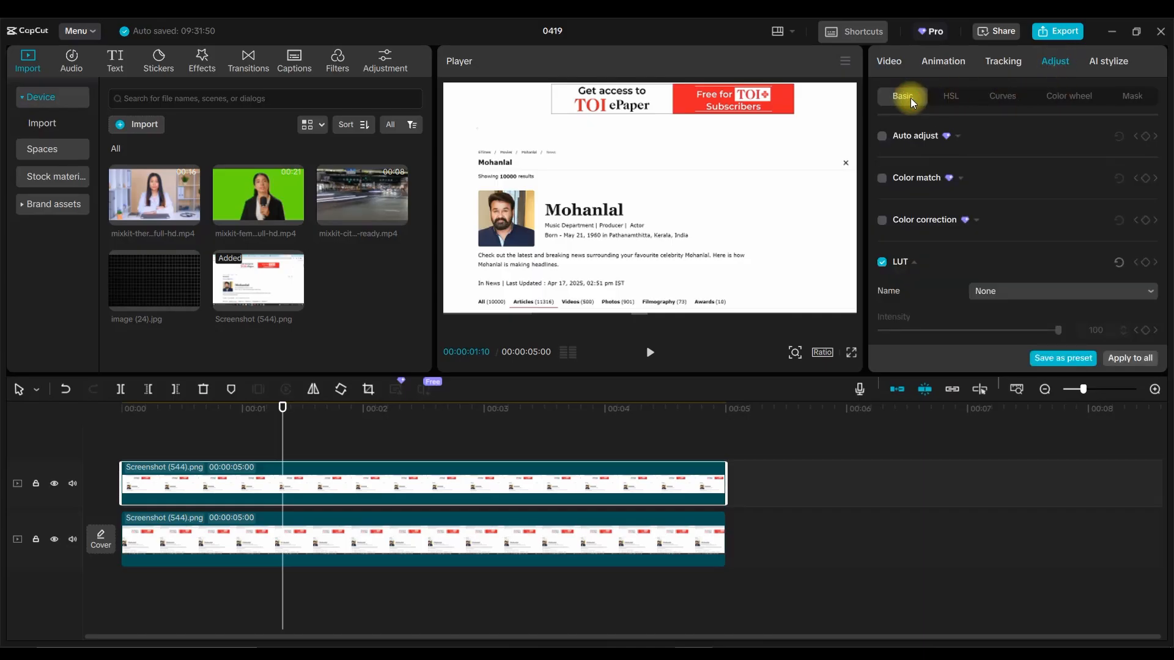
scroll(927, 208, "down", 3)
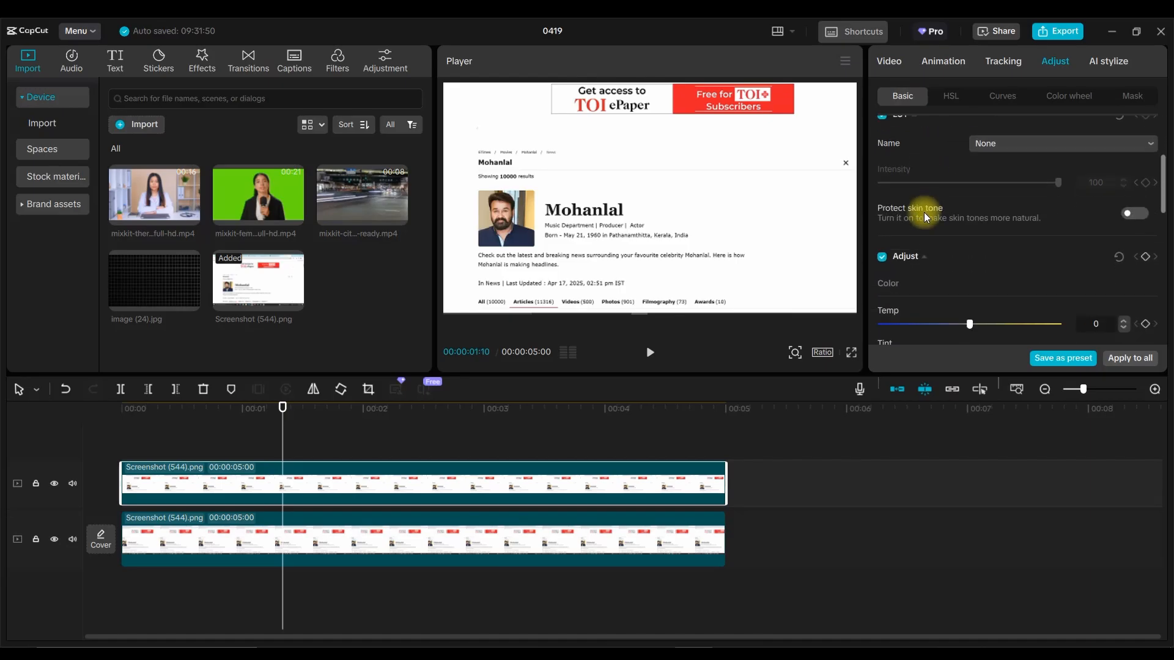
scroll(926, 208, "down", 5)
scroll(929, 204, "up", 5)
scroll(911, 291, "down", 1)
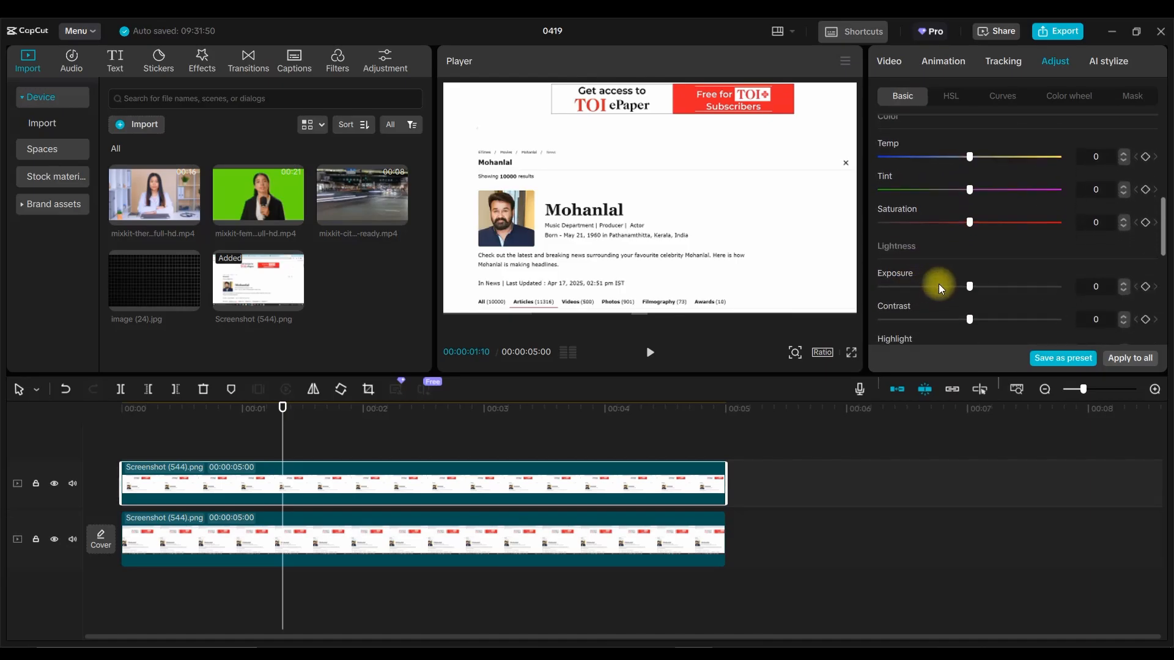
left_click_drag(969, 286, 880, 286)
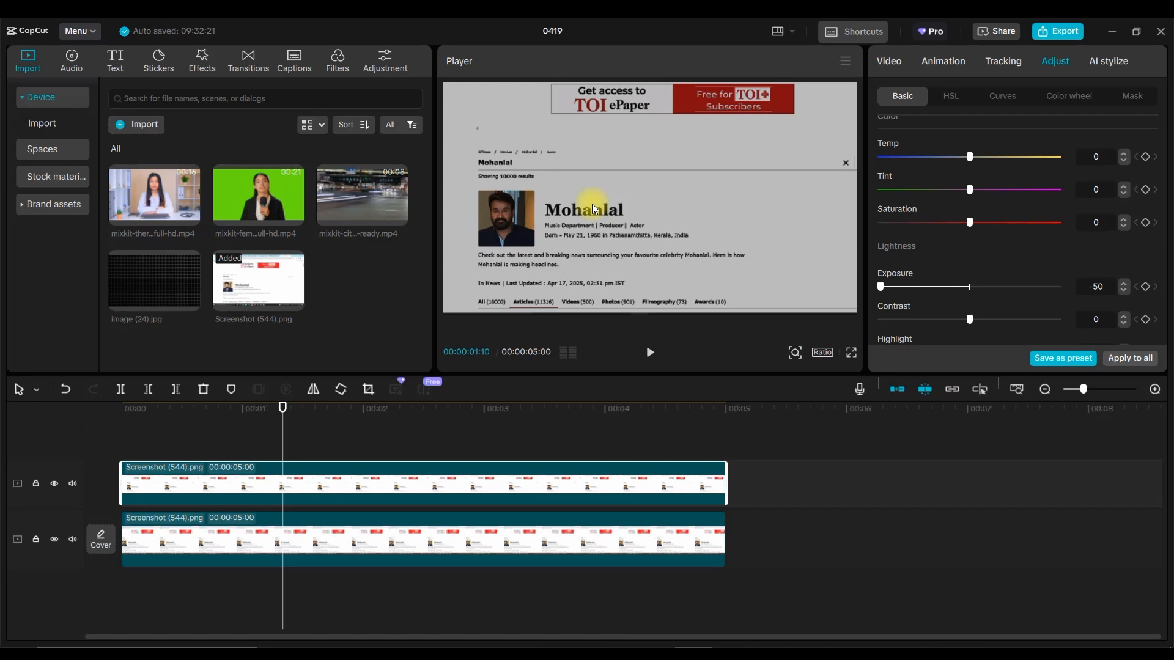
Step: Add a rectangle mask to the upper screenshot clip and fit it around the large Mohanlal heading, about 339 by 85 in size
left_click(1124, 98)
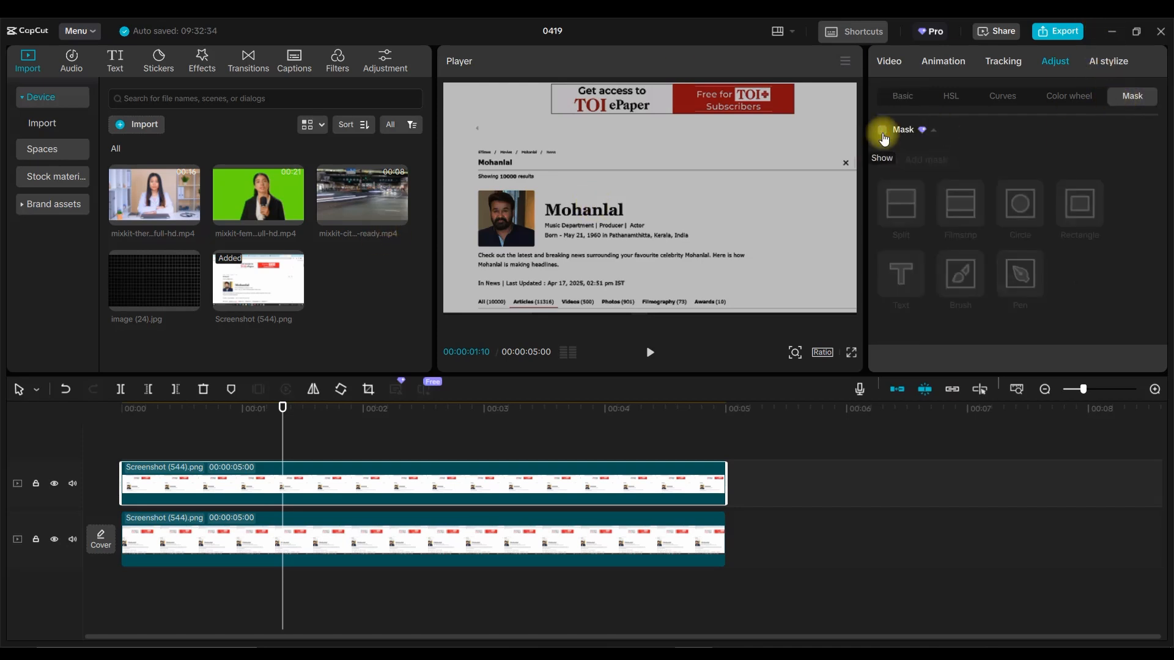
left_click(917, 164)
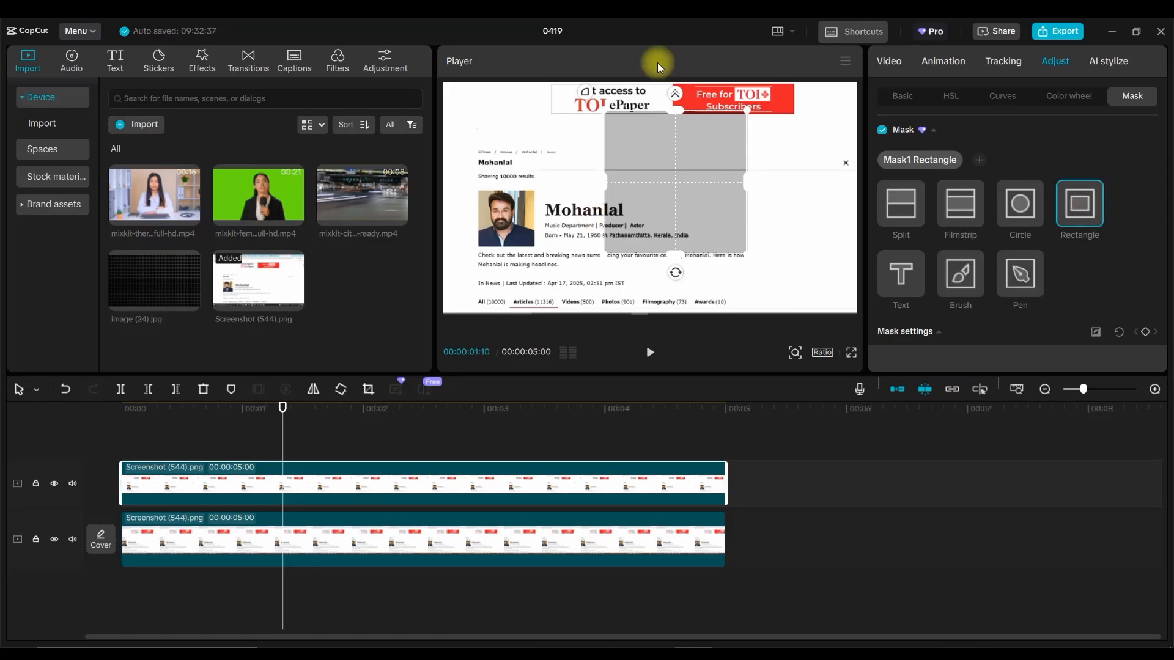
left_click_drag(677, 109, 601, 211)
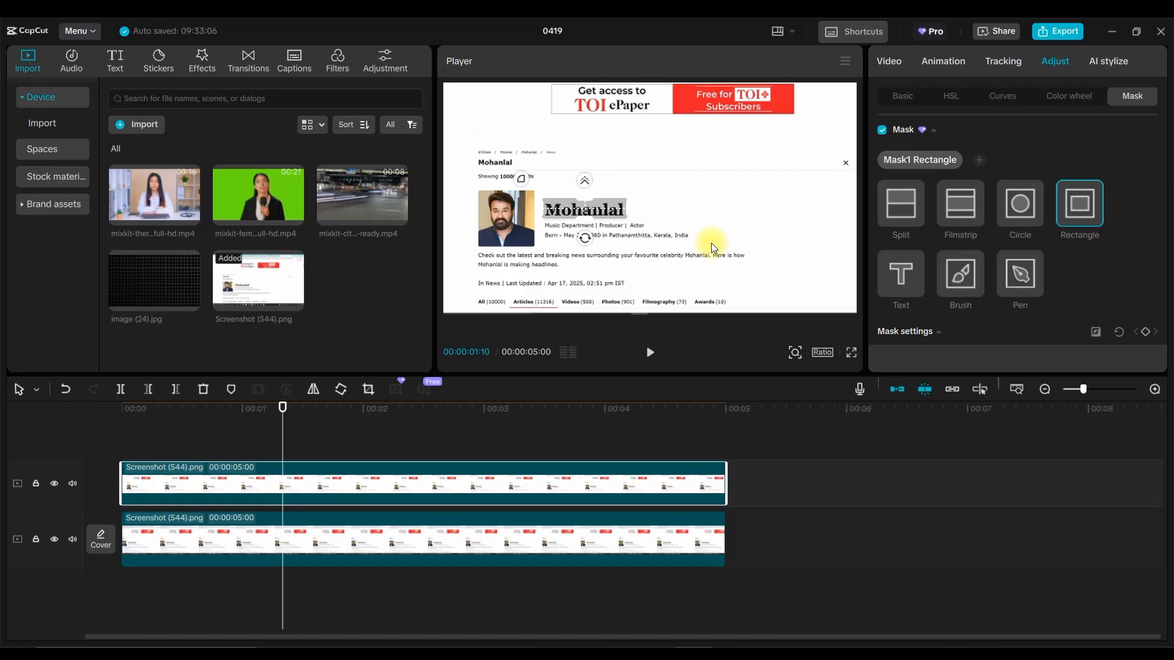
Step: Set the rectangle mask's Feather to 10
scroll(895, 245, "down", 2)
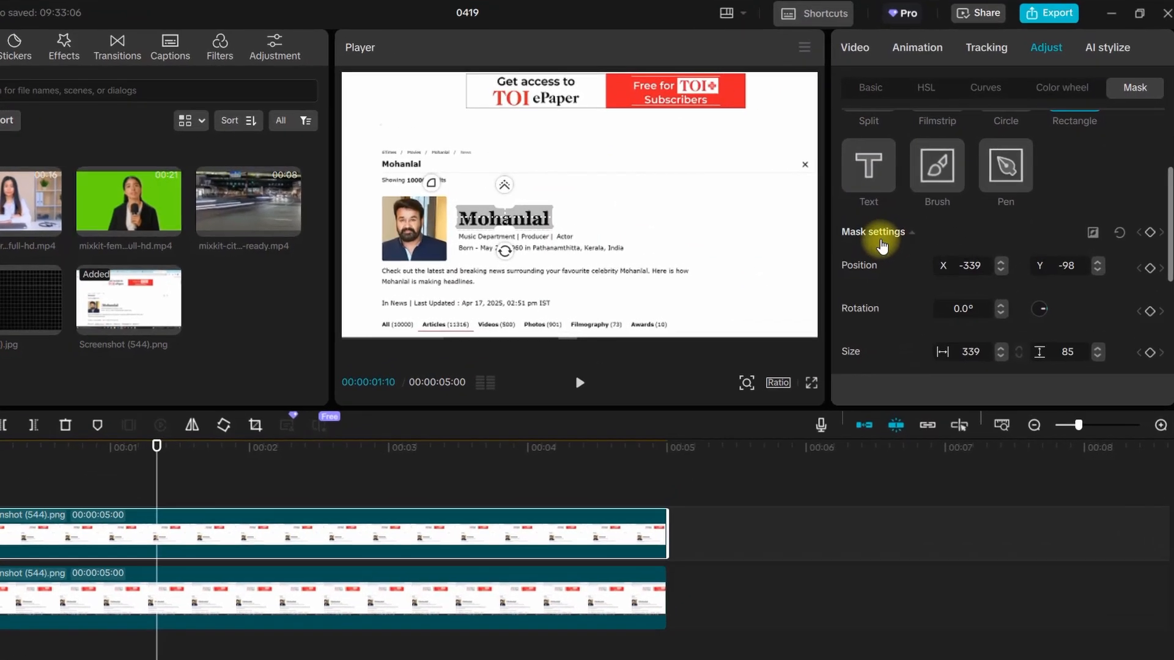
scroll(904, 256, "down", 2)
scroll(899, 274, "down", 1)
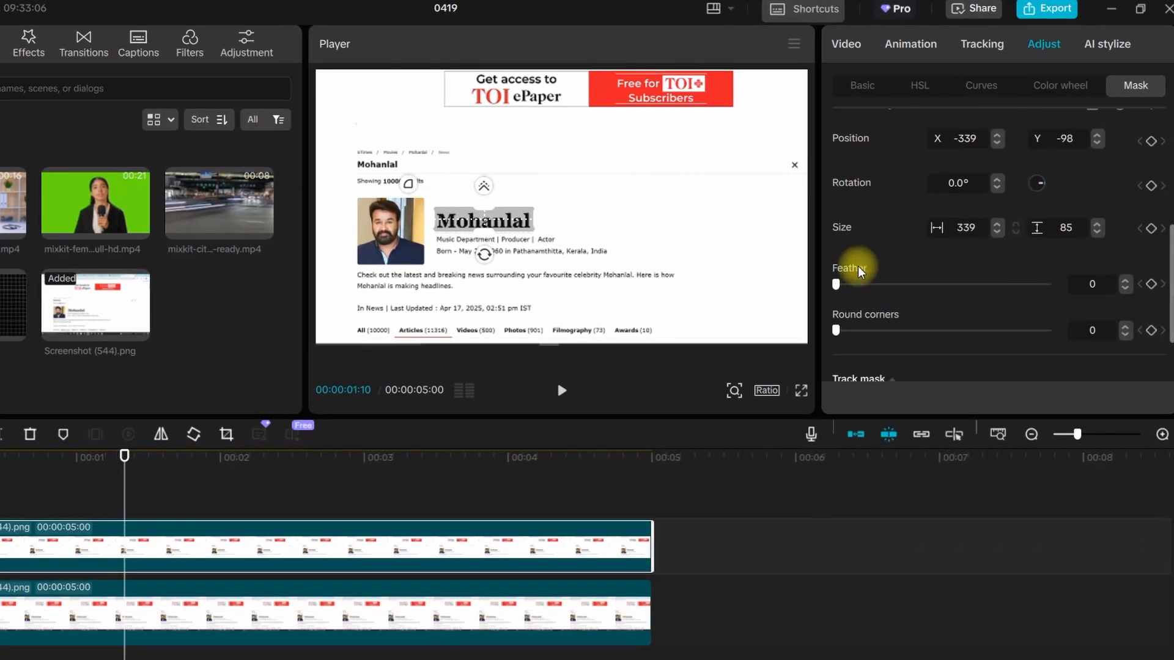
mouse_move(838, 289)
left_mouse_down()
mouse_move(858, 291)
mouse_move(849, 286)
left_mouse_up()
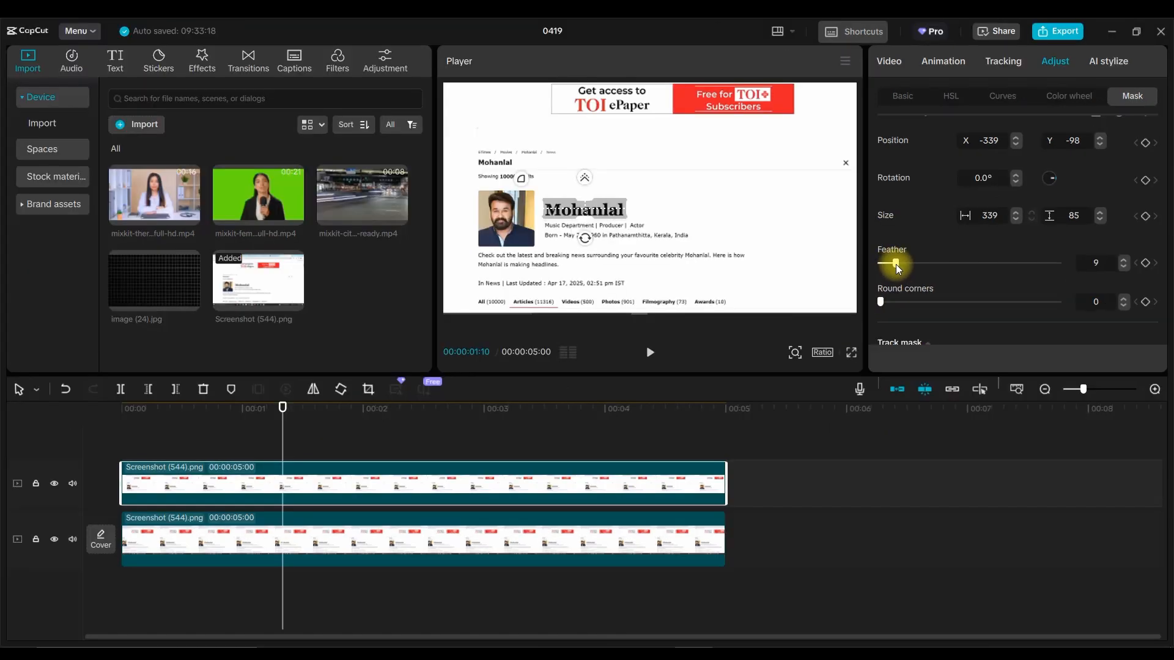
scroll(949, 258, "down", 3)
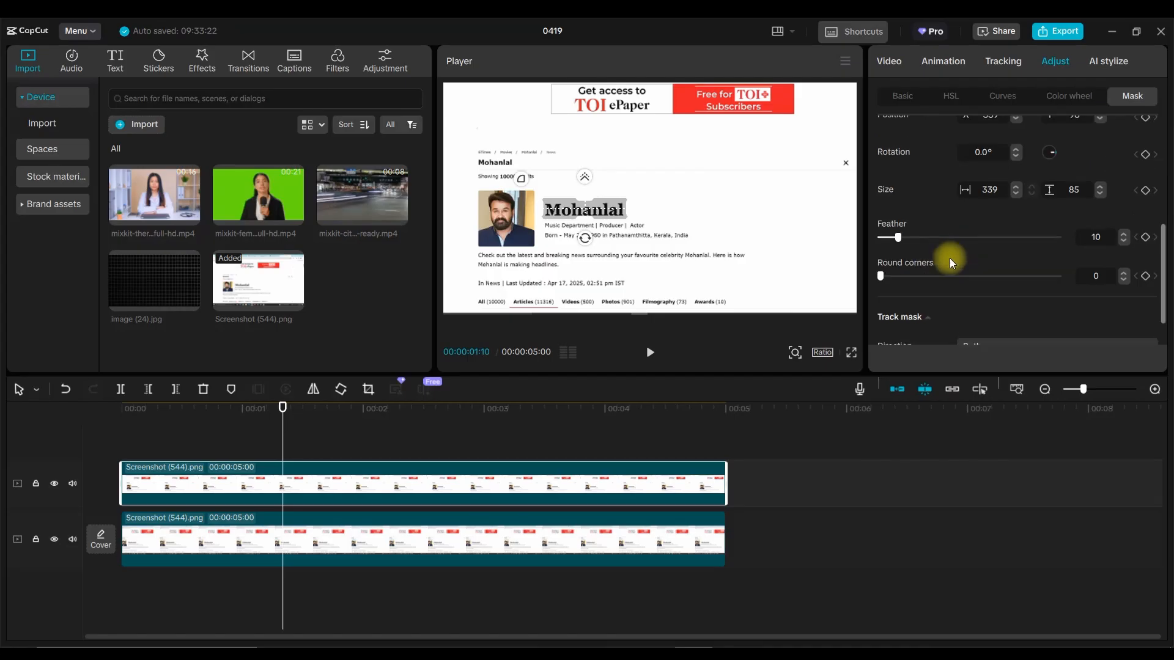
Step: Reverse the rectangle mask so the darkening applies outside the heading, and deselect the clip
scroll(951, 256, "up", 6)
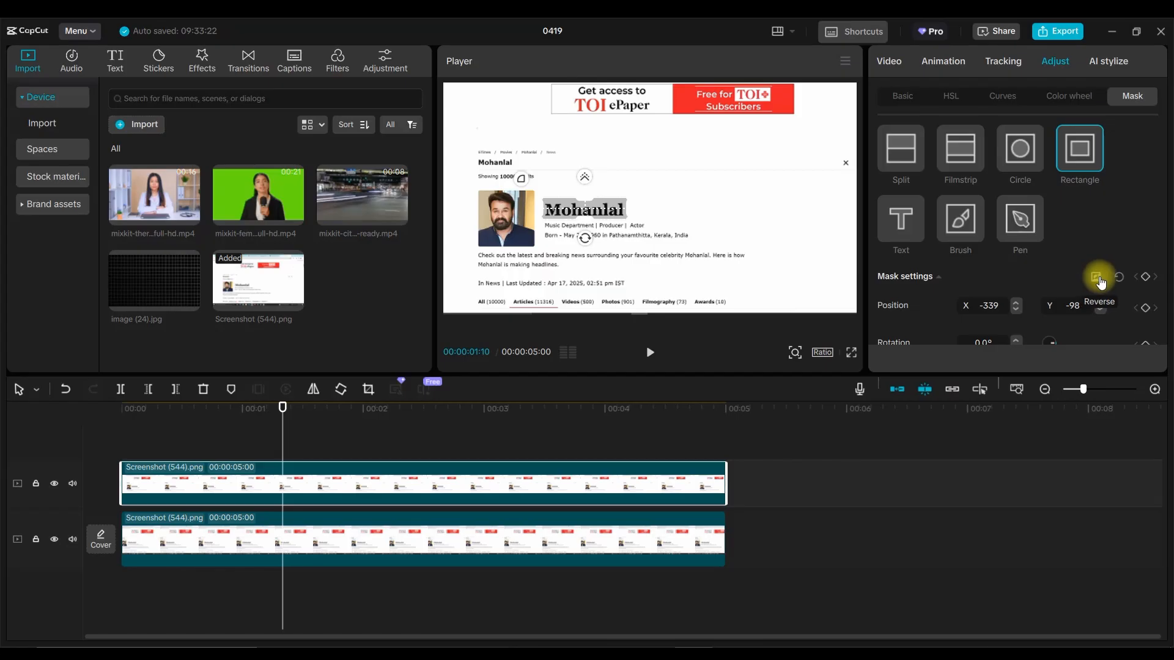
left_click(1100, 283)
left_click(824, 508)
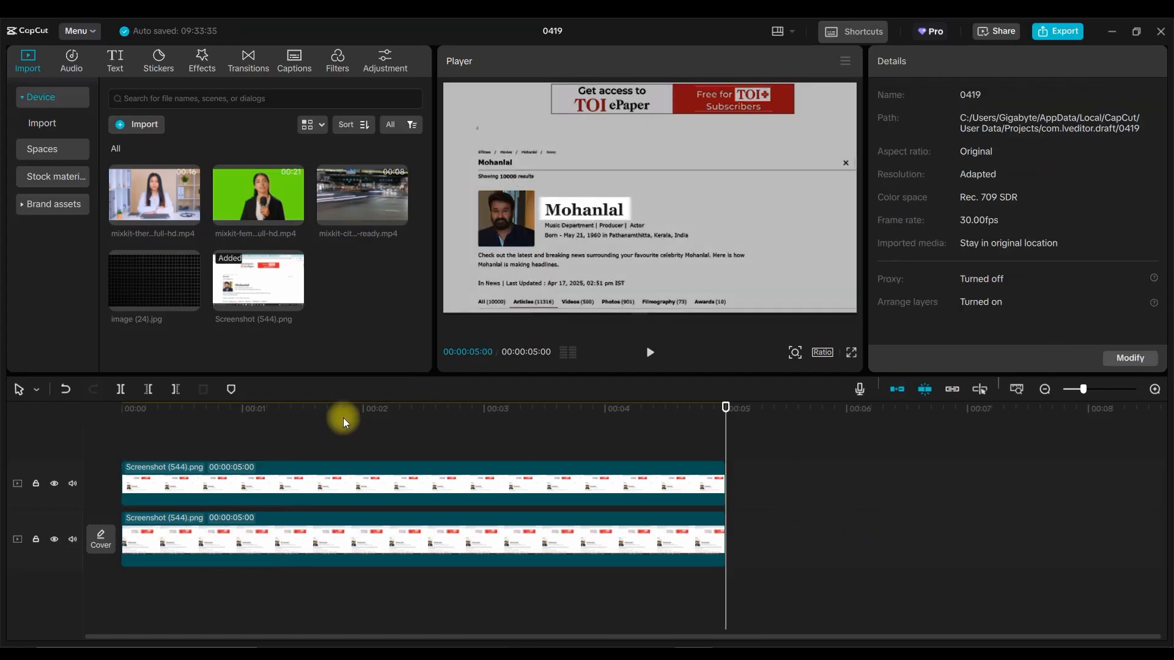
Step: Set the mask's Feather to 16 on the upper screenshot clip, nudge the mask over the heading, and undo the last change
left_click_drag(343, 419, 110, 410)
left_click(196, 481)
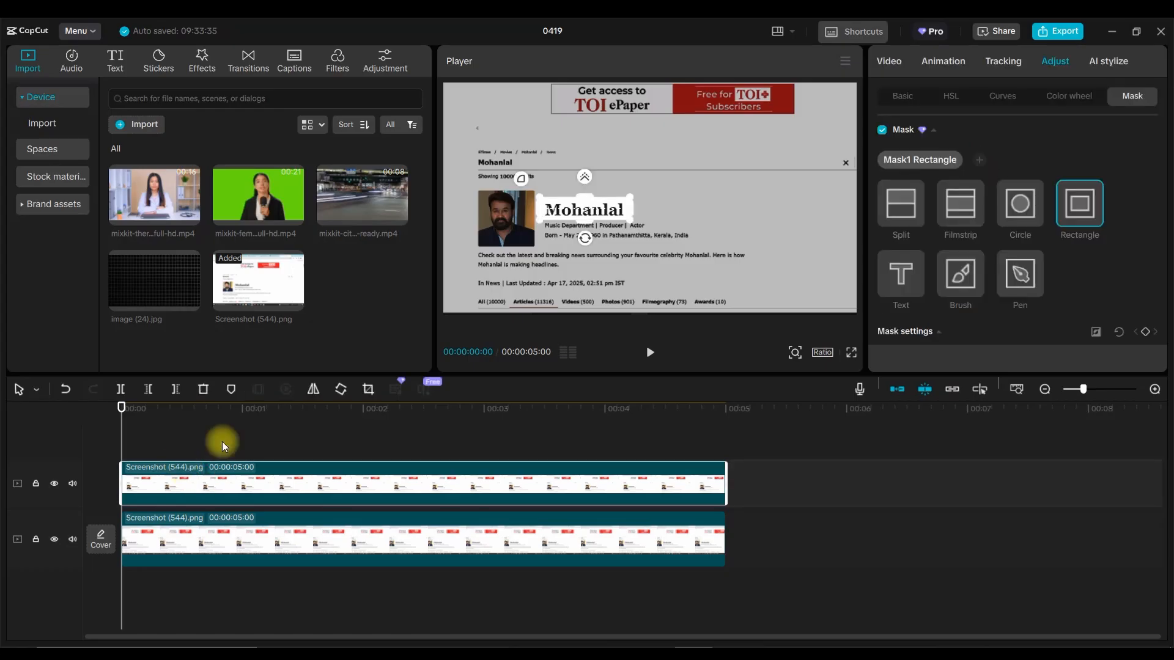
scroll(925, 275, "down", 5)
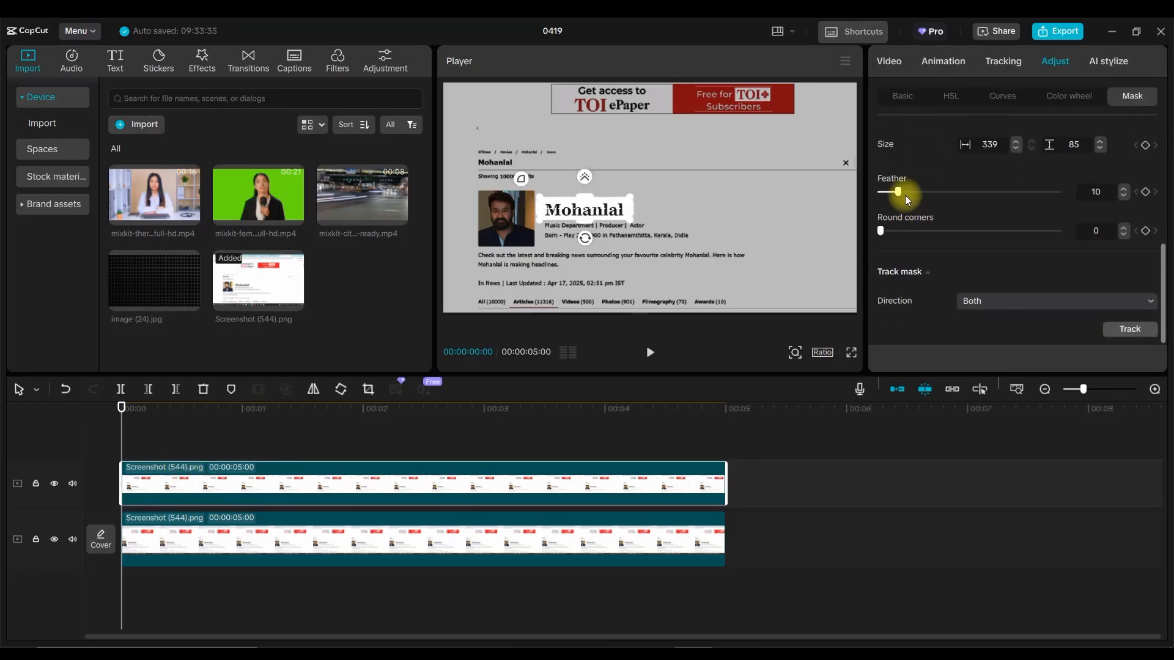
left_click_drag(905, 195, 909, 189)
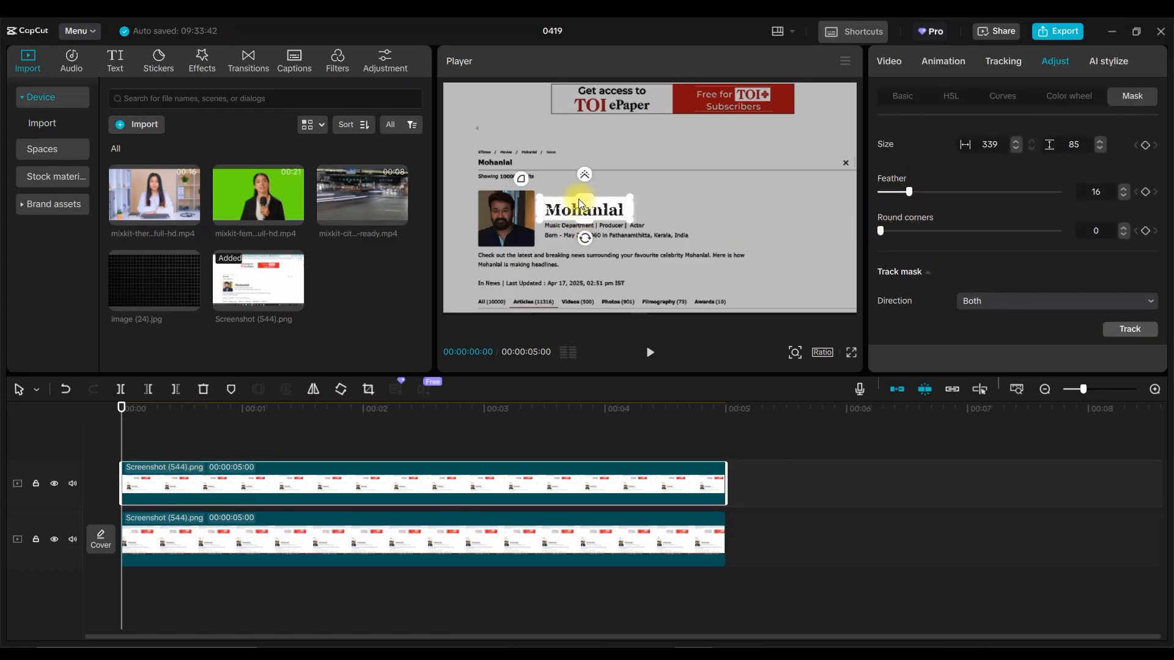
left_click_drag(580, 204, 581, 201)
left_click(67, 390)
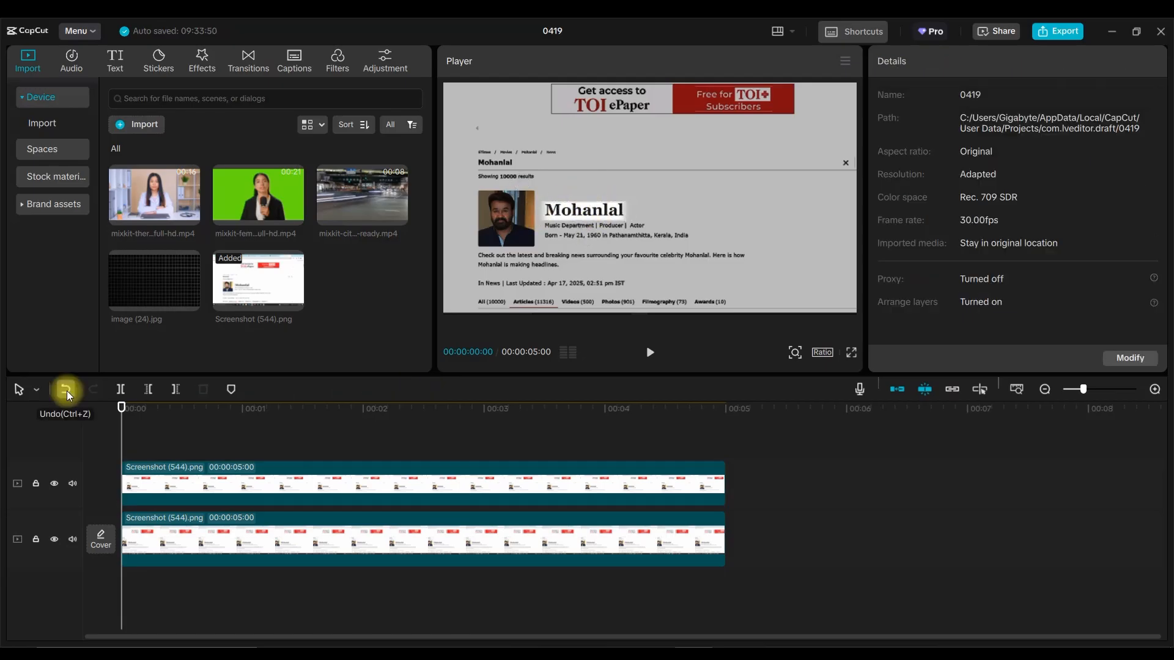
Step: Trim the start of the upper screenshot clip to give it a duration of 00:00:04:28
left_click(214, 488)
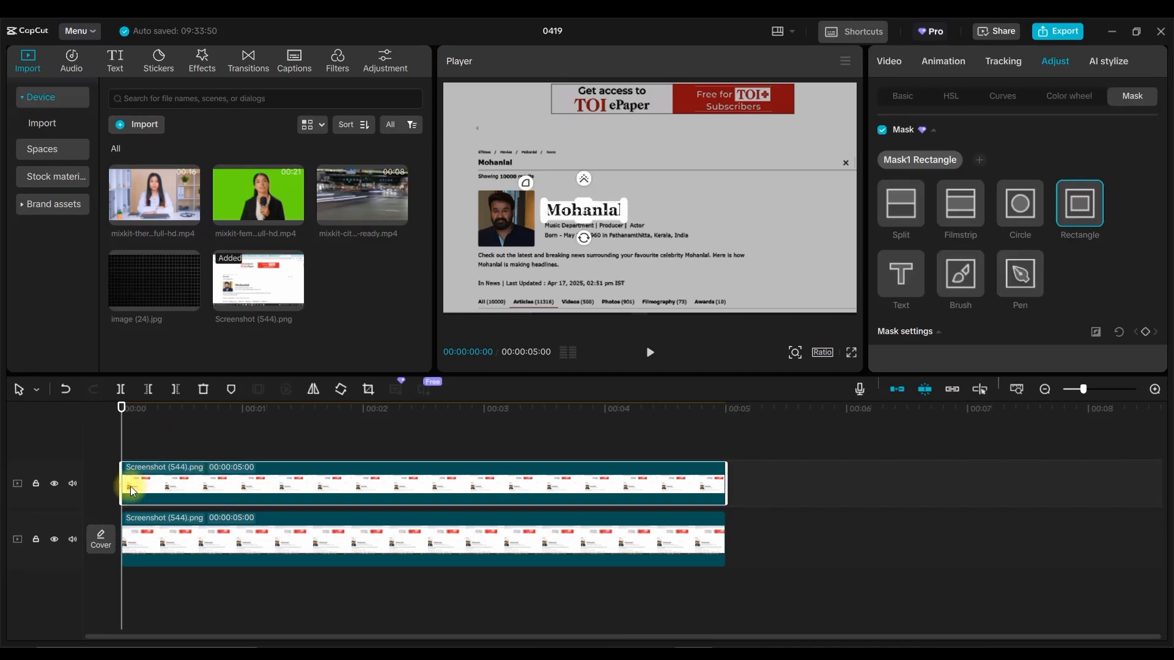
left_click_drag(123, 483, 133, 483)
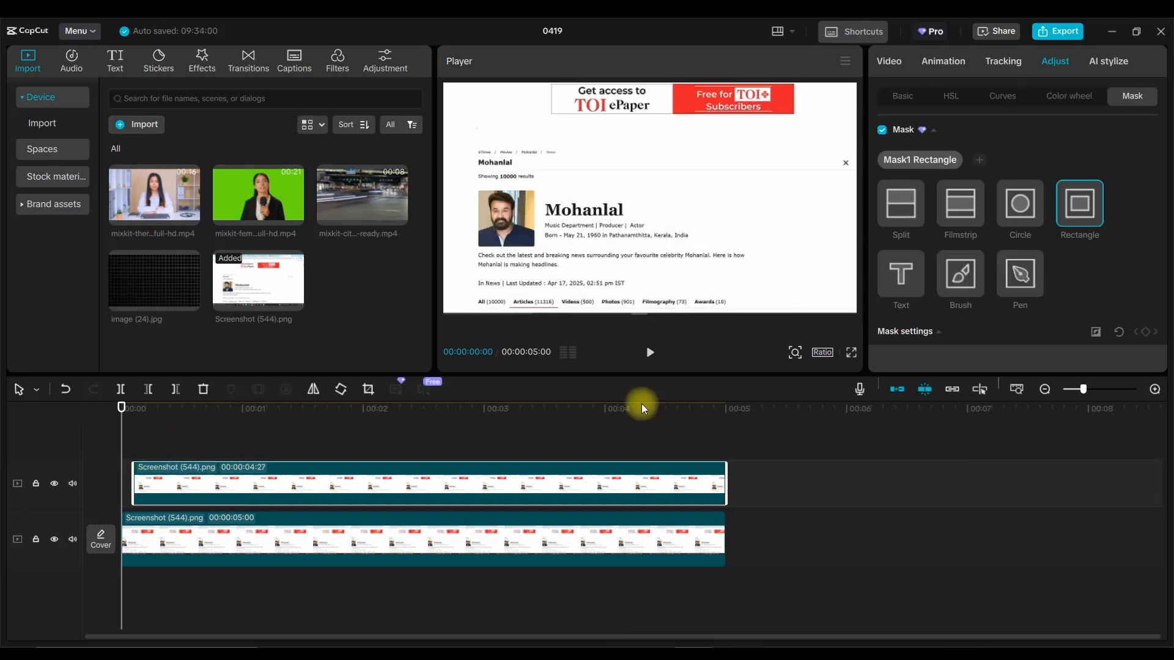
left_click_drag(1087, 390, 1104, 390)
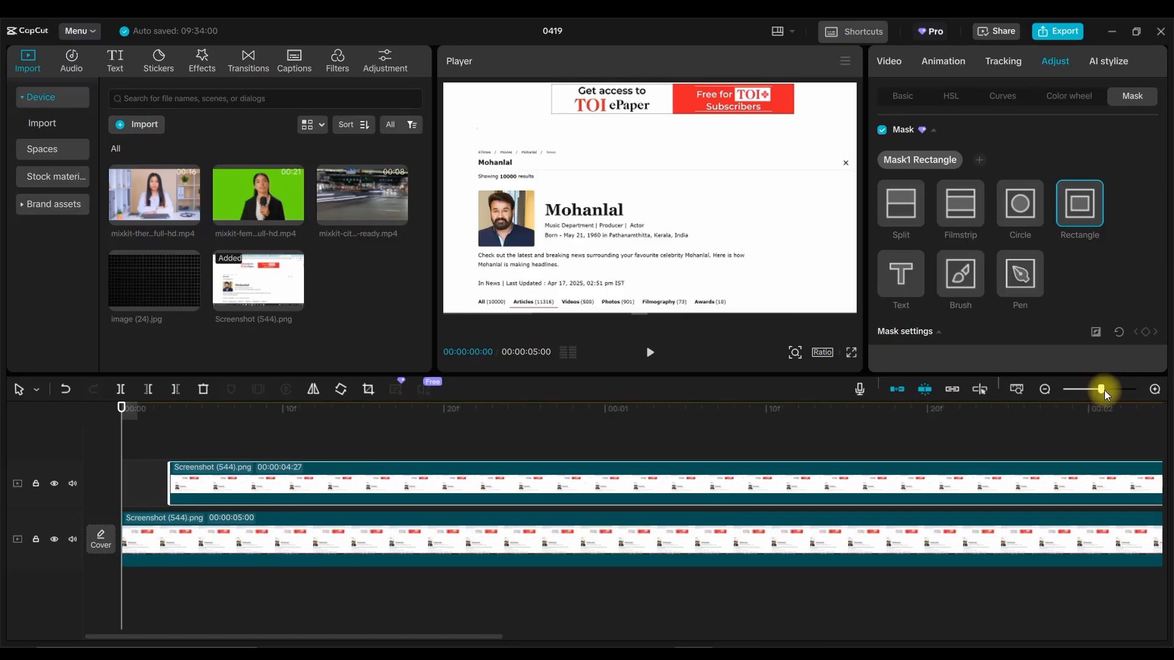
mouse_move(177, 473)
left_mouse_down()
mouse_move(144, 471)
mouse_move(158, 472)
left_mouse_up()
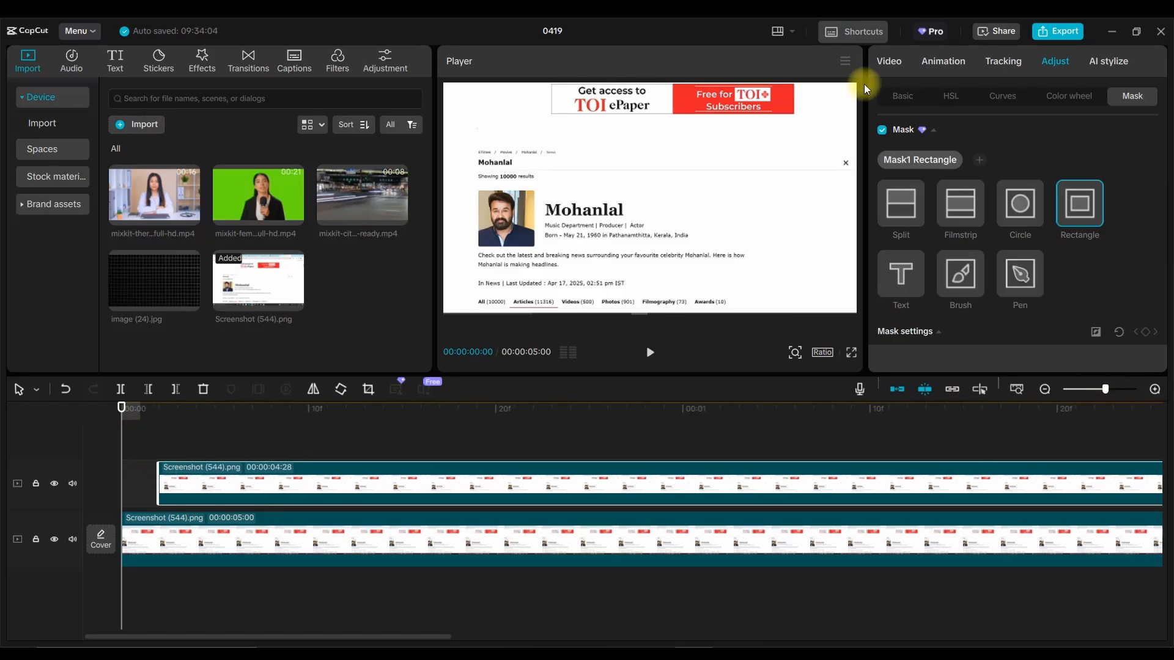
Step: Apply the Fade In entrance animation to the upper screenshot clip and play it from the start
left_click(945, 63)
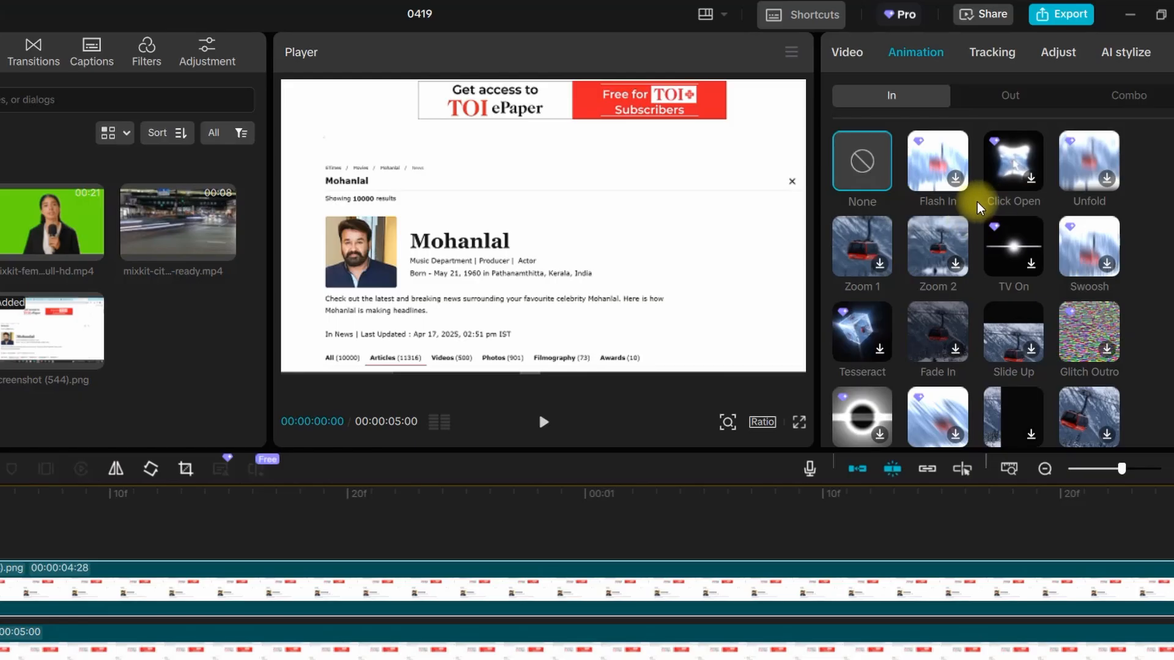
scroll(976, 202, "down", 1)
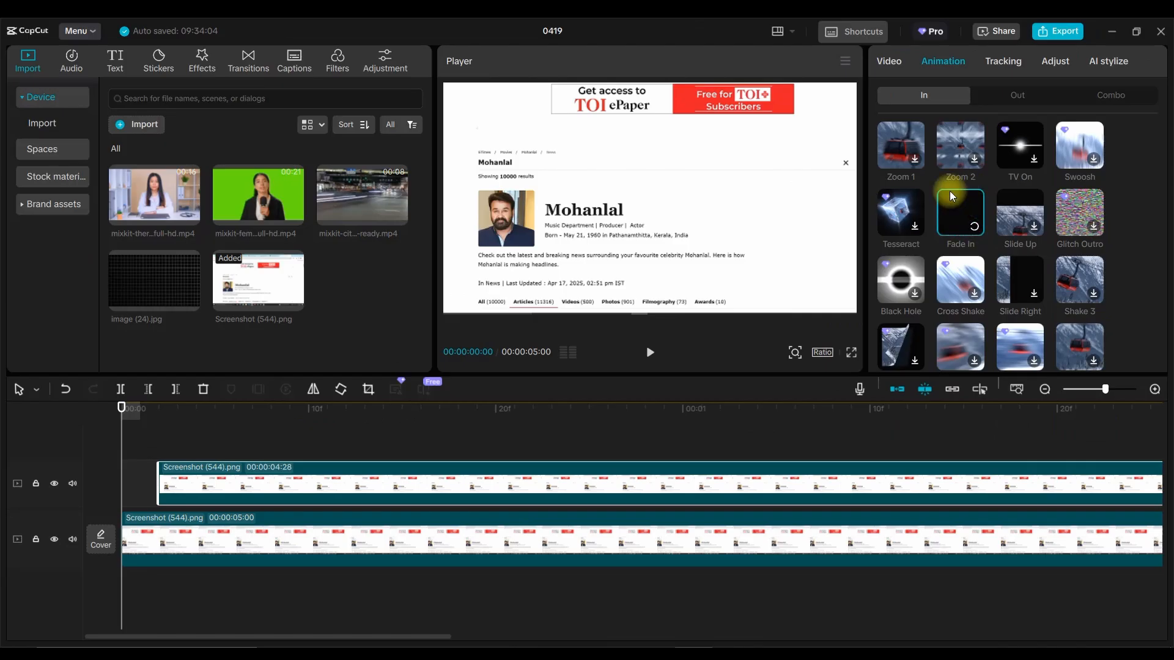
left_click(972, 230)
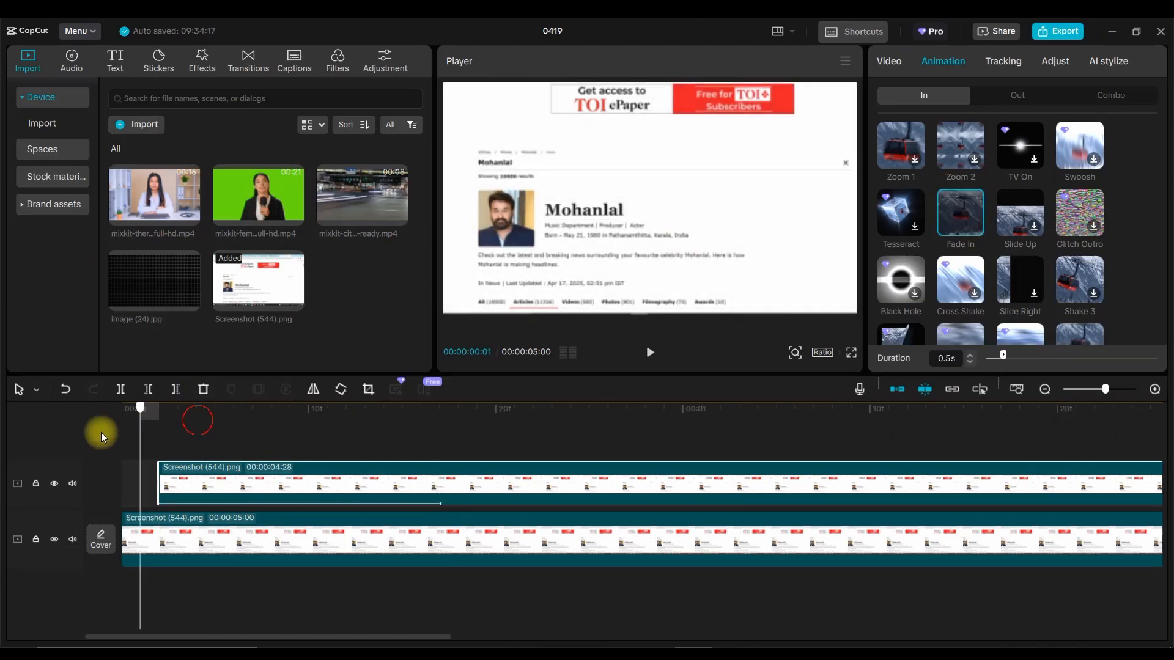
key("space")
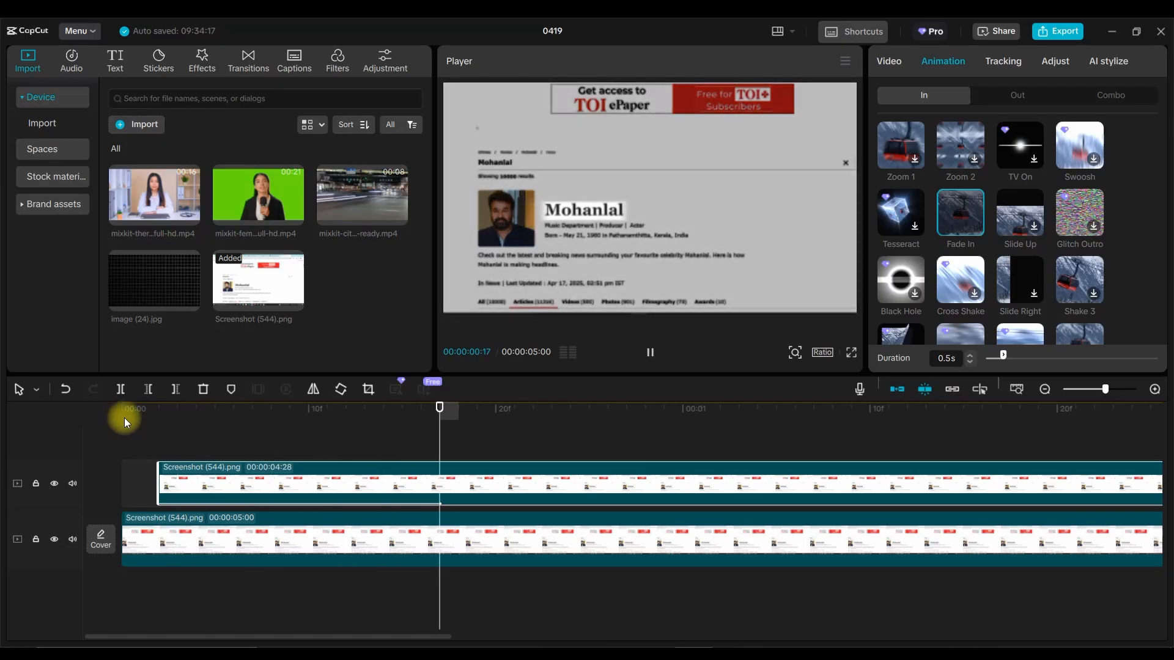
key("space")
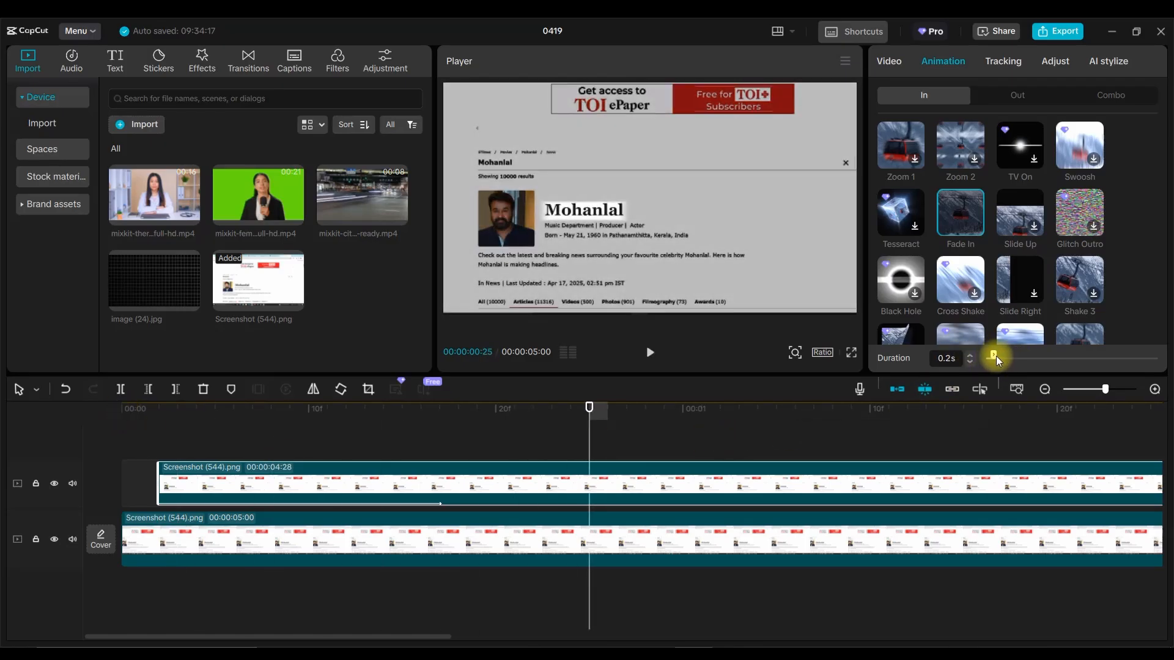
Step: Set the Fade In animation's duration to 0.3 s and play the result from the start
left_click_drag(996, 356, 998, 355)
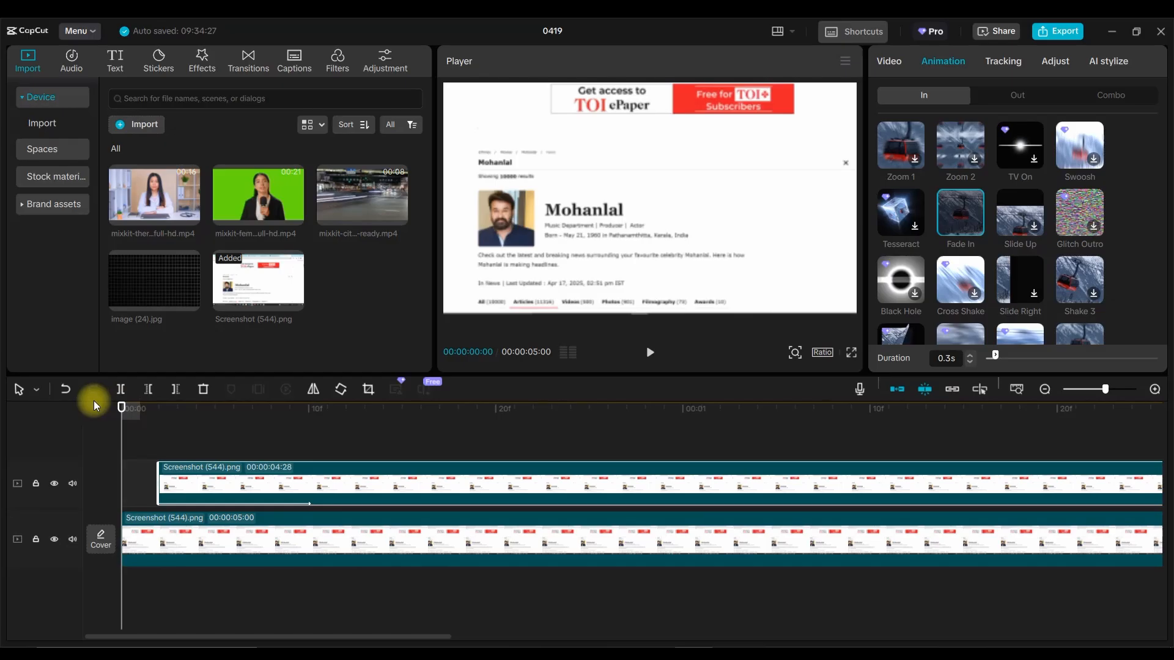
key("space")
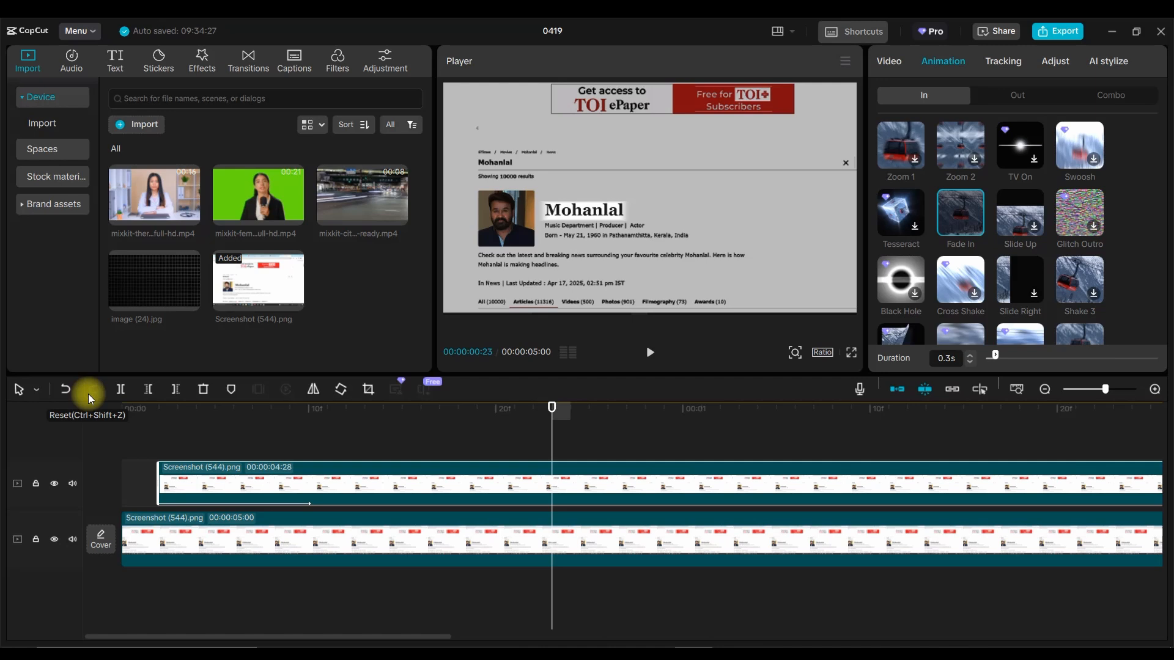
Step: Hide and show the logo track and the grid background track in turn to check each layer
left_click_drag(1103, 389, 1092, 389)
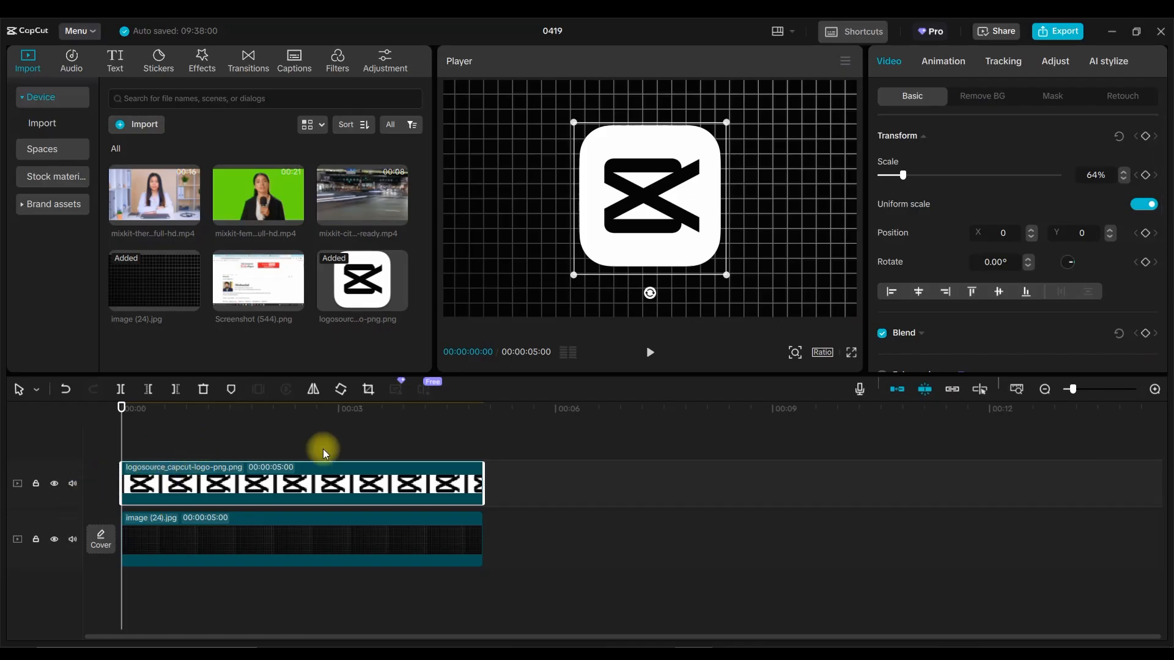
left_click(653, 478)
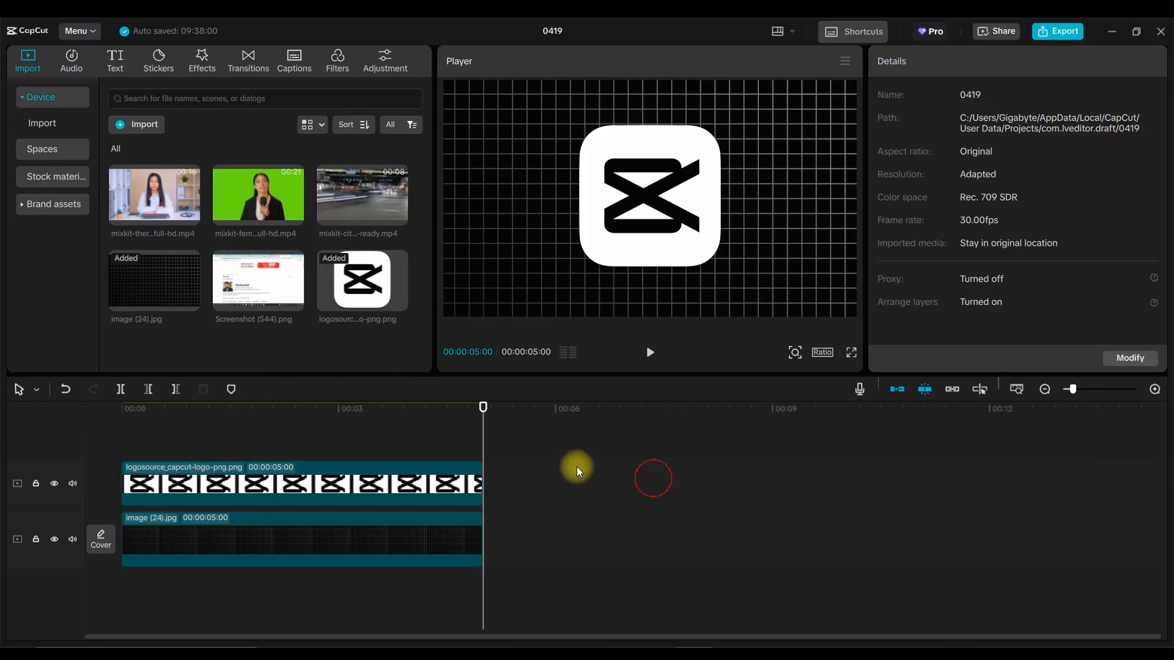
left_click(116, 411)
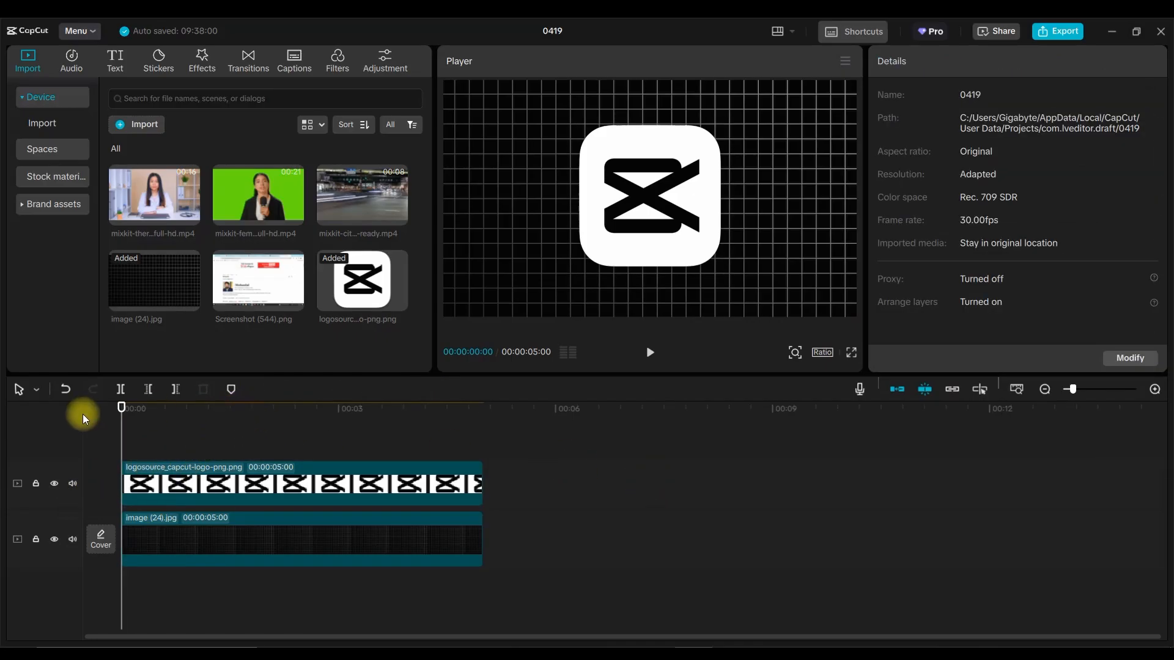
left_click(55, 483)
left_click(55, 483)
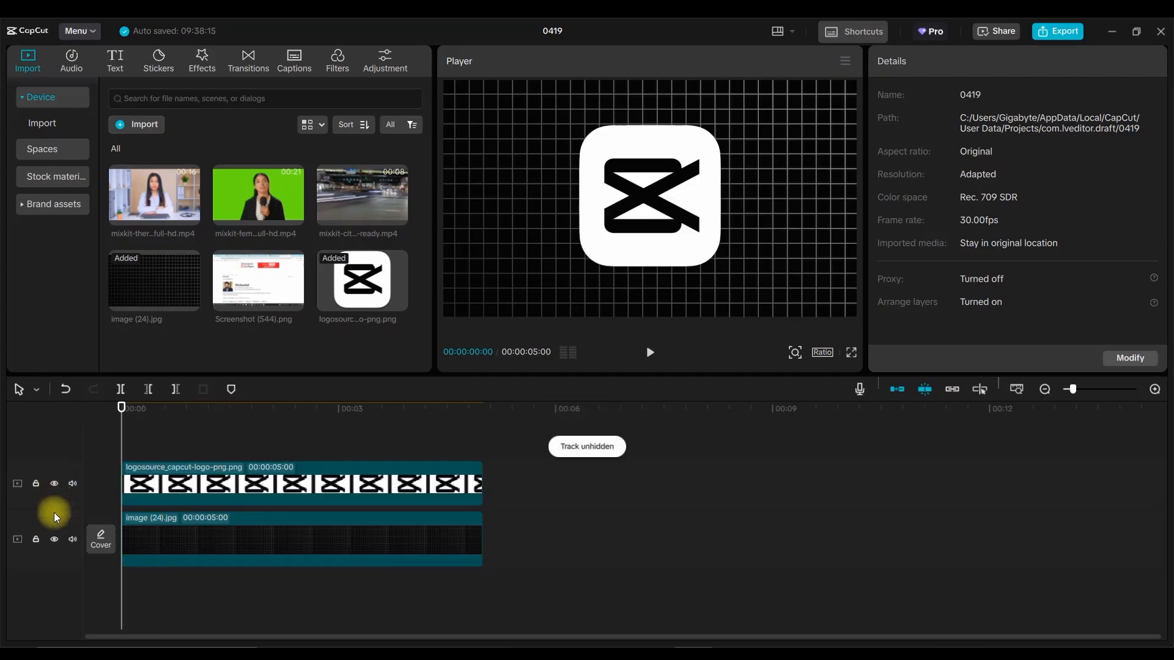
left_click(55, 541)
left_click(54, 541)
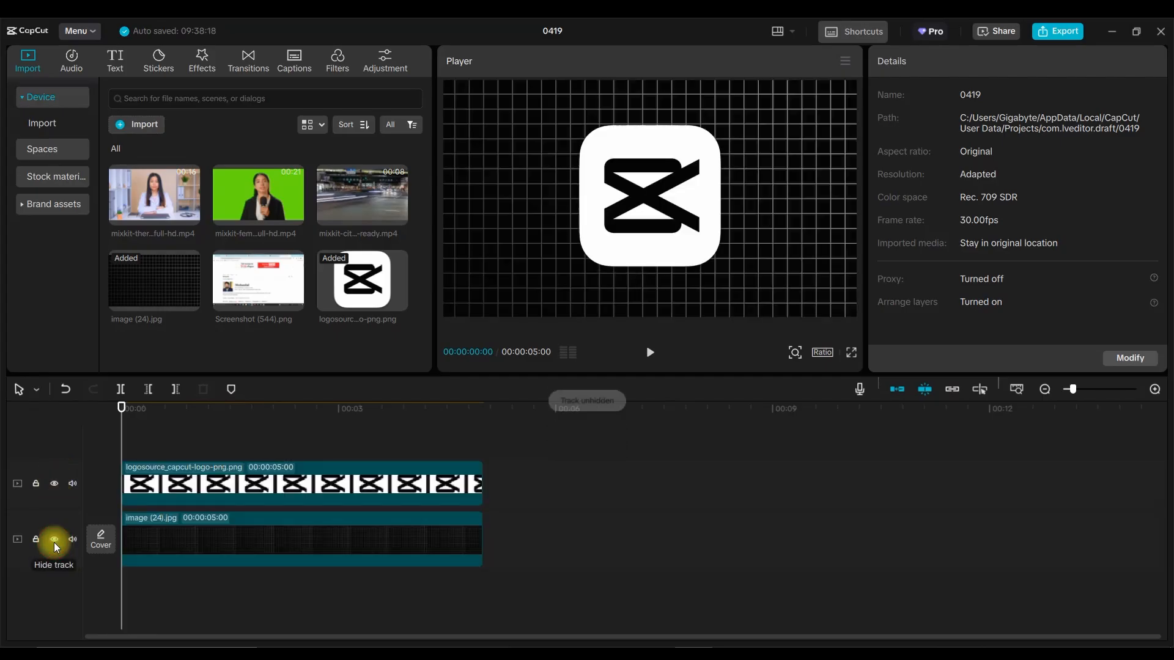
left_click(202, 520)
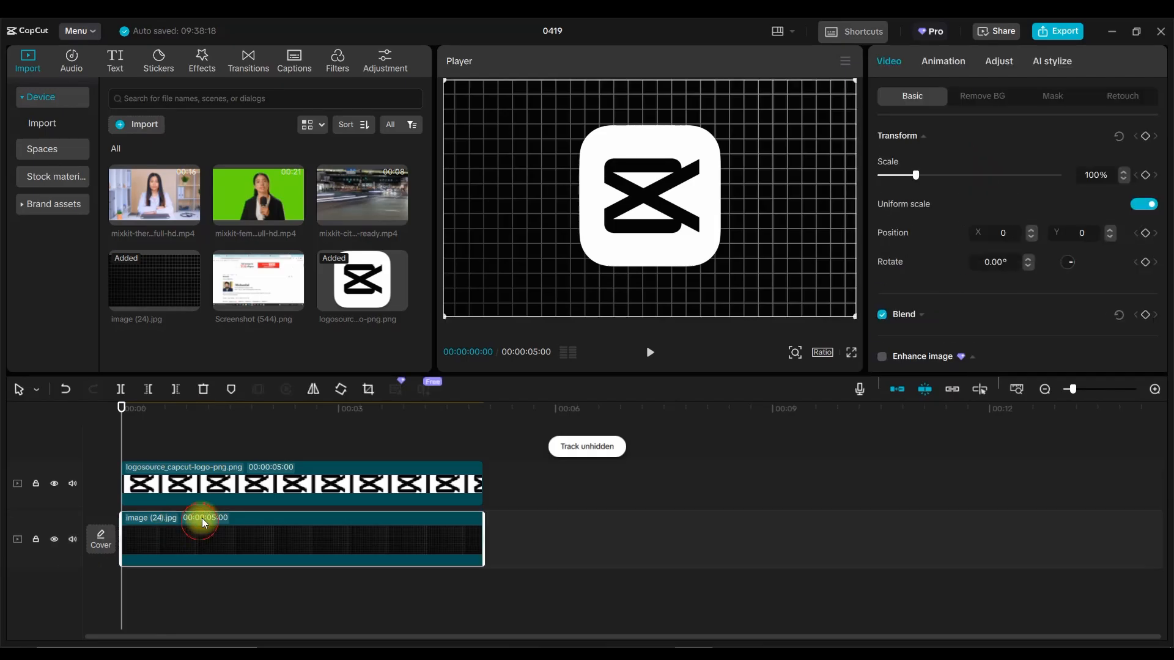
Step: Scale the CapCut logo clip to 59% and convert it into a compound clip
left_click(211, 487)
left_click_drag(906, 174, 901, 174)
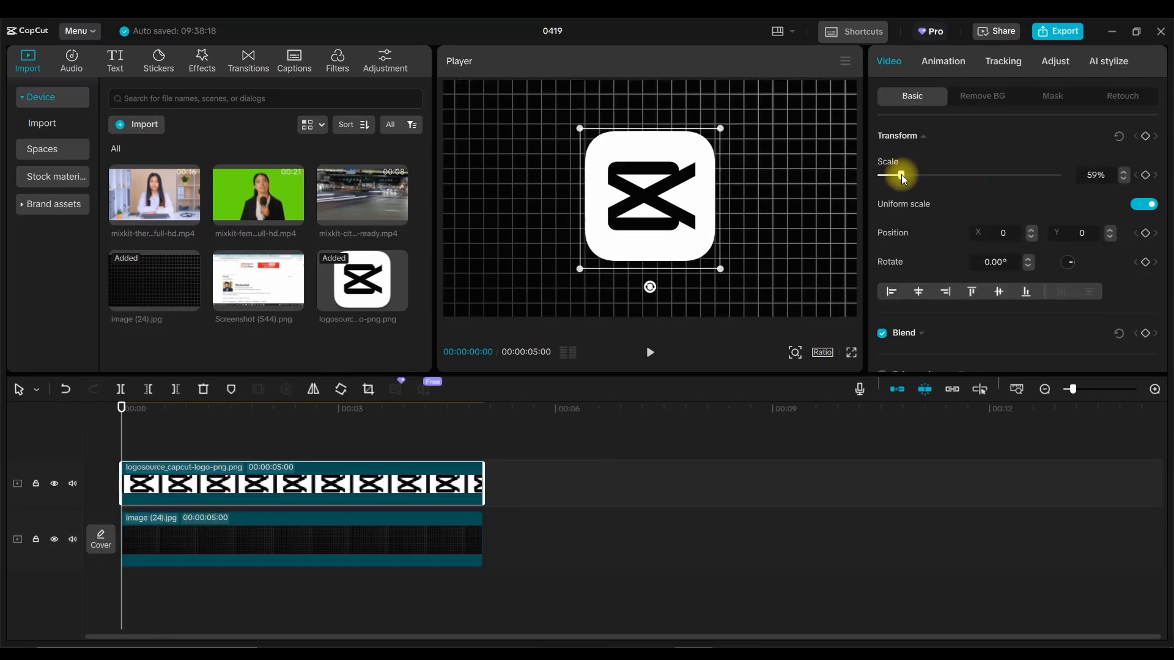
right_click(233, 483)
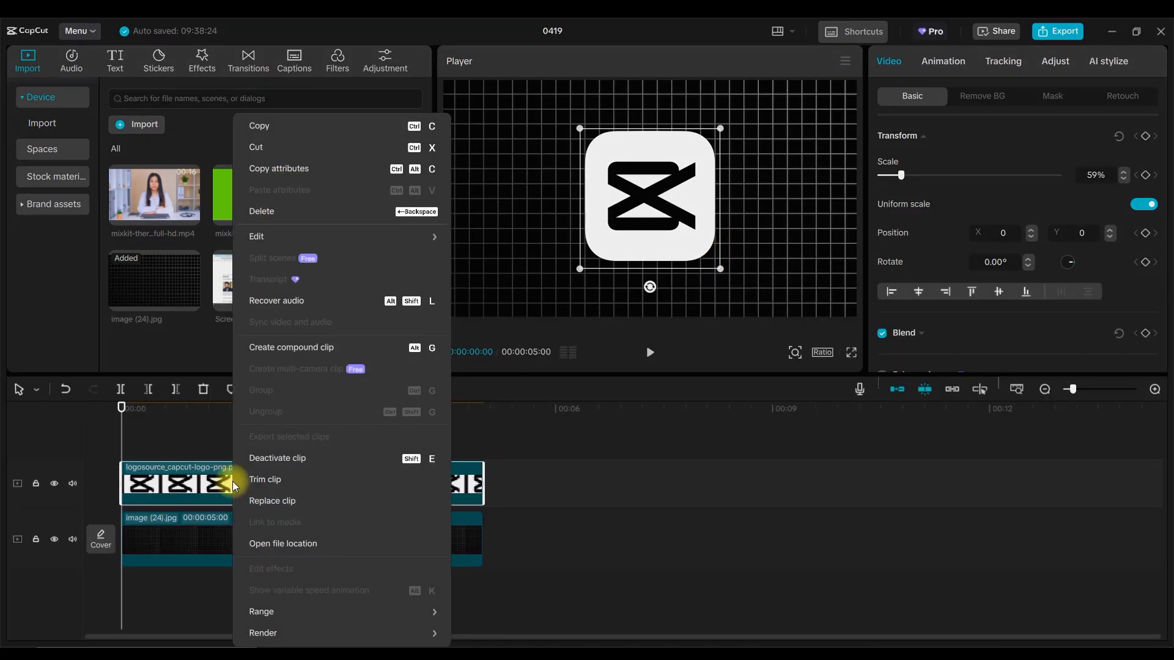
left_click(277, 348)
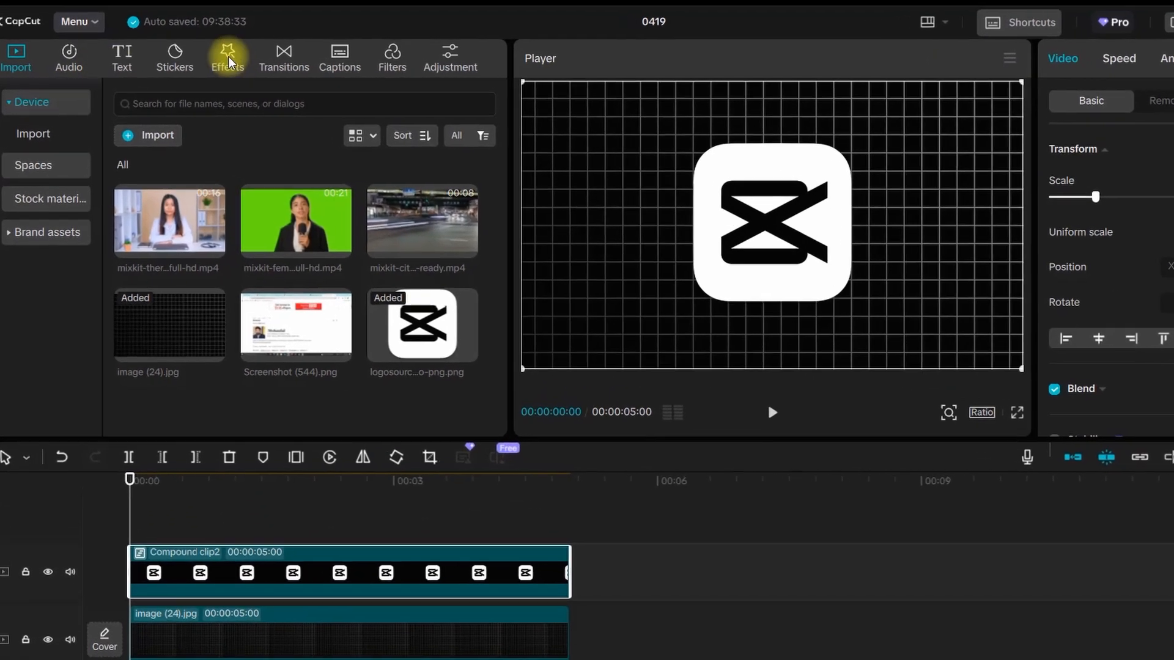
Step: Search the effects for "play pendulum" and apply Play Pendulum to the logo's compound clip
left_click(219, 58)
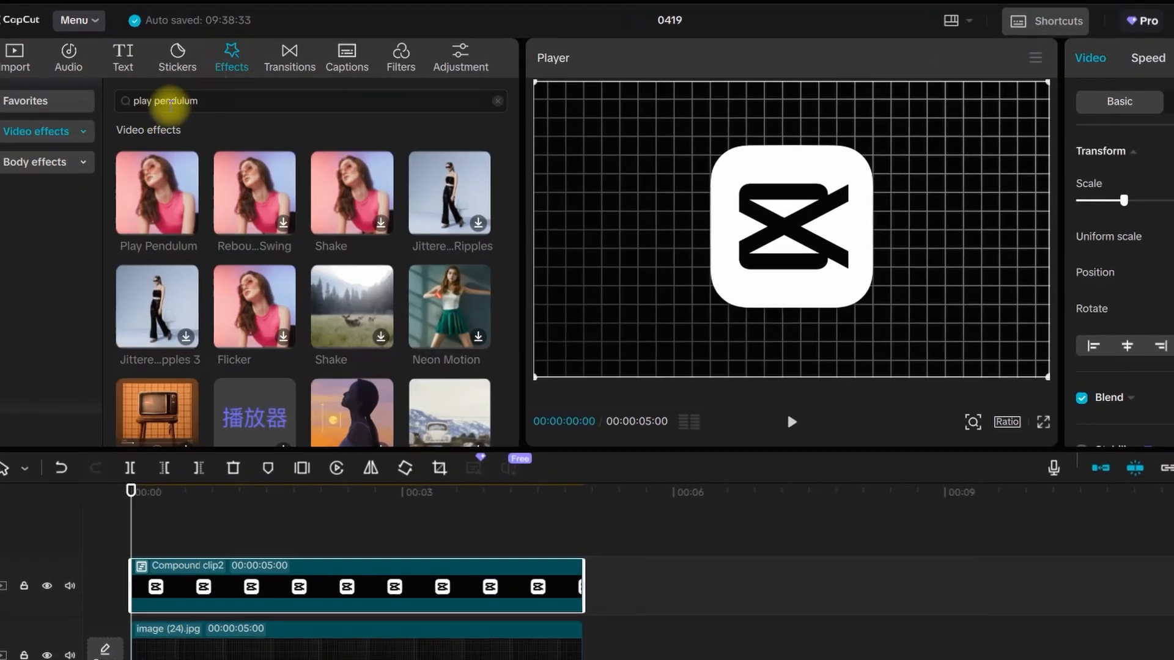
mouse_move(132, 211)
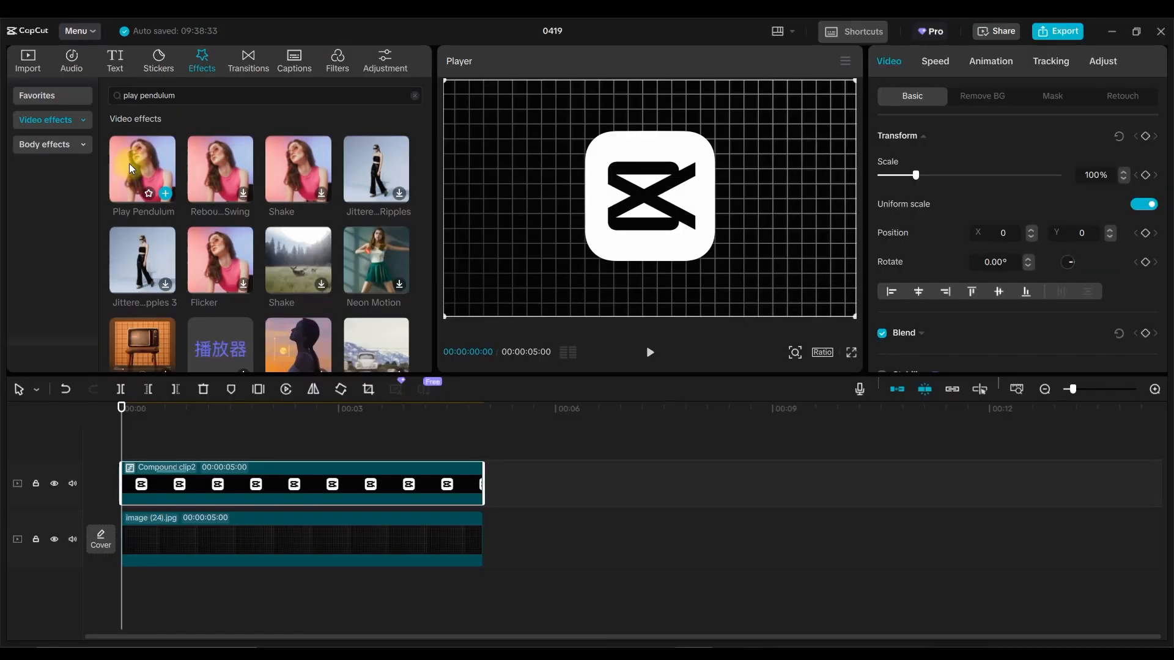
left_click_drag(130, 163, 208, 477)
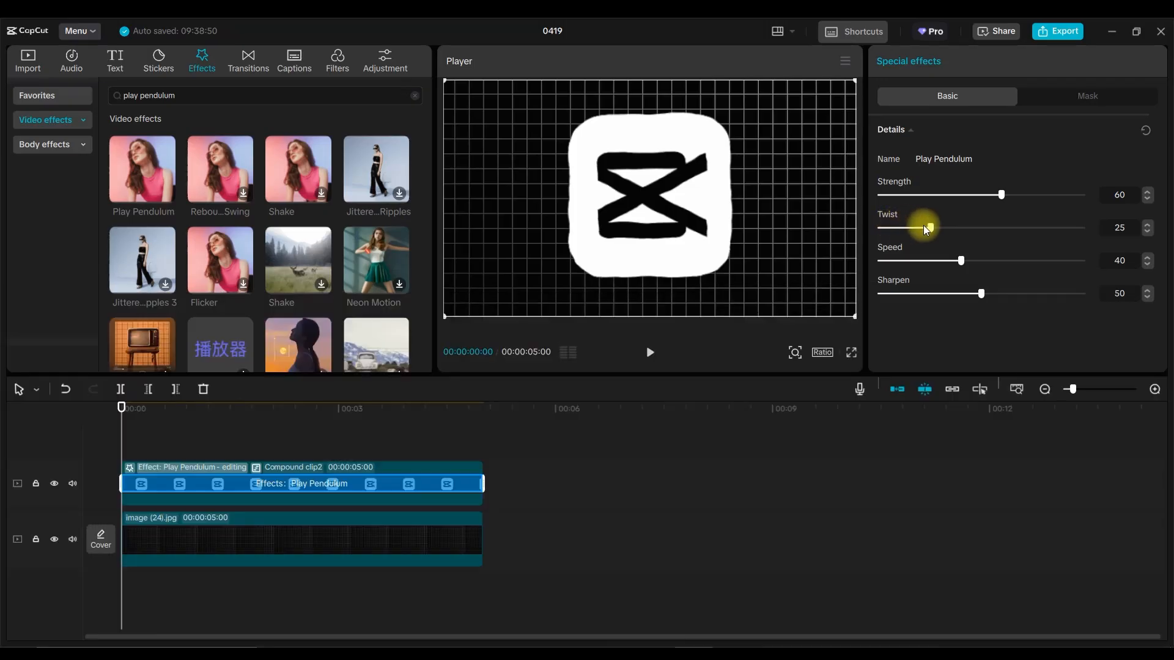
Step: Set the Play Pendulum effect's Twist and Sharpen to 0 and play the logo motion
left_click_drag(926, 227, 878, 228)
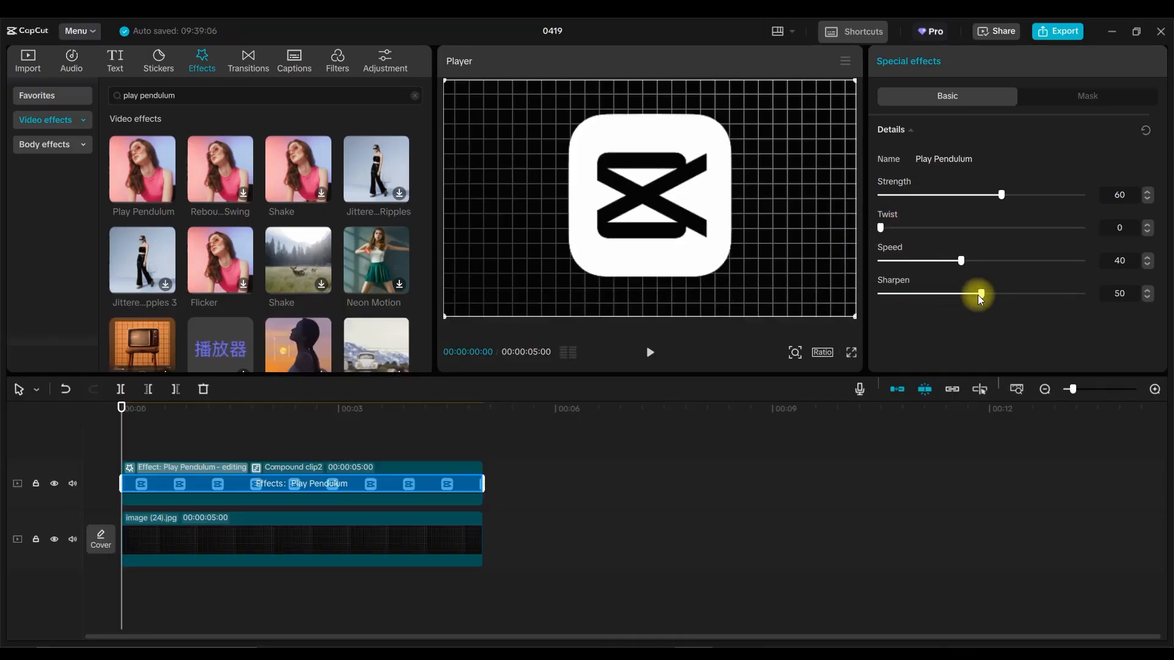
left_click_drag(981, 296, 825, 300)
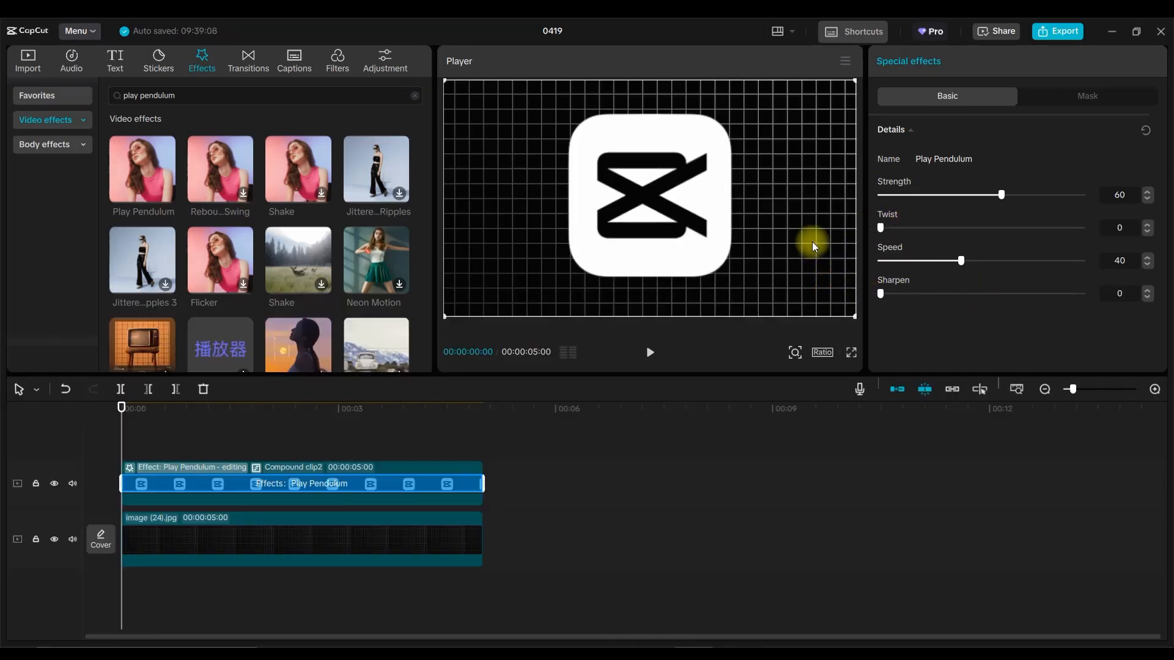
key("space")
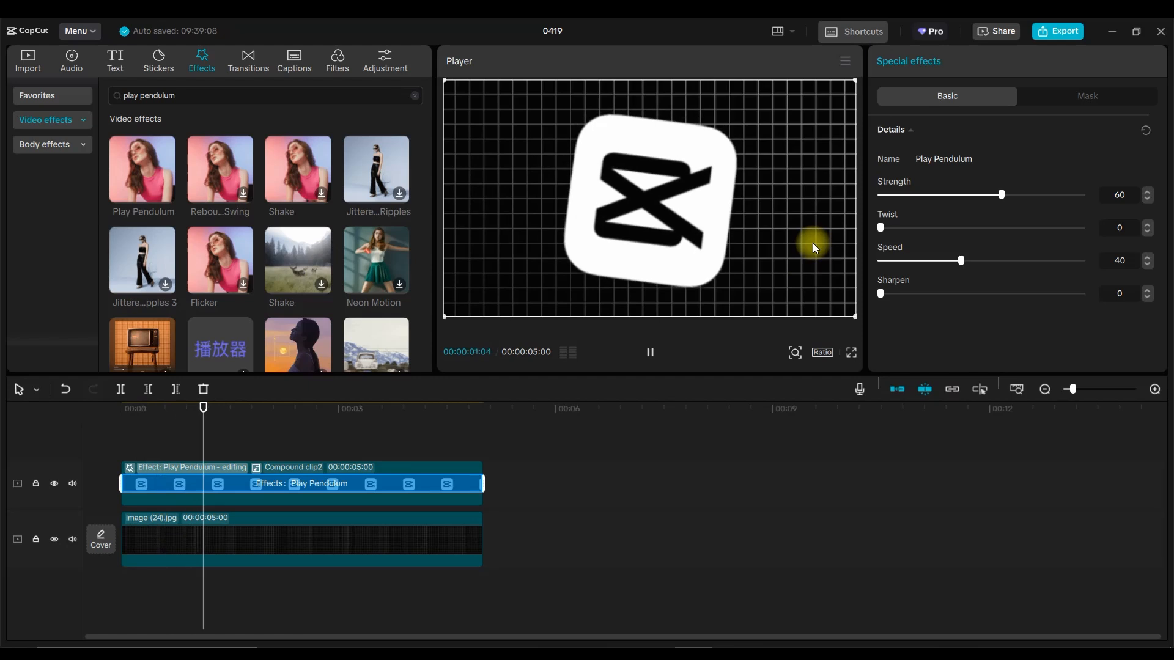
key("space")
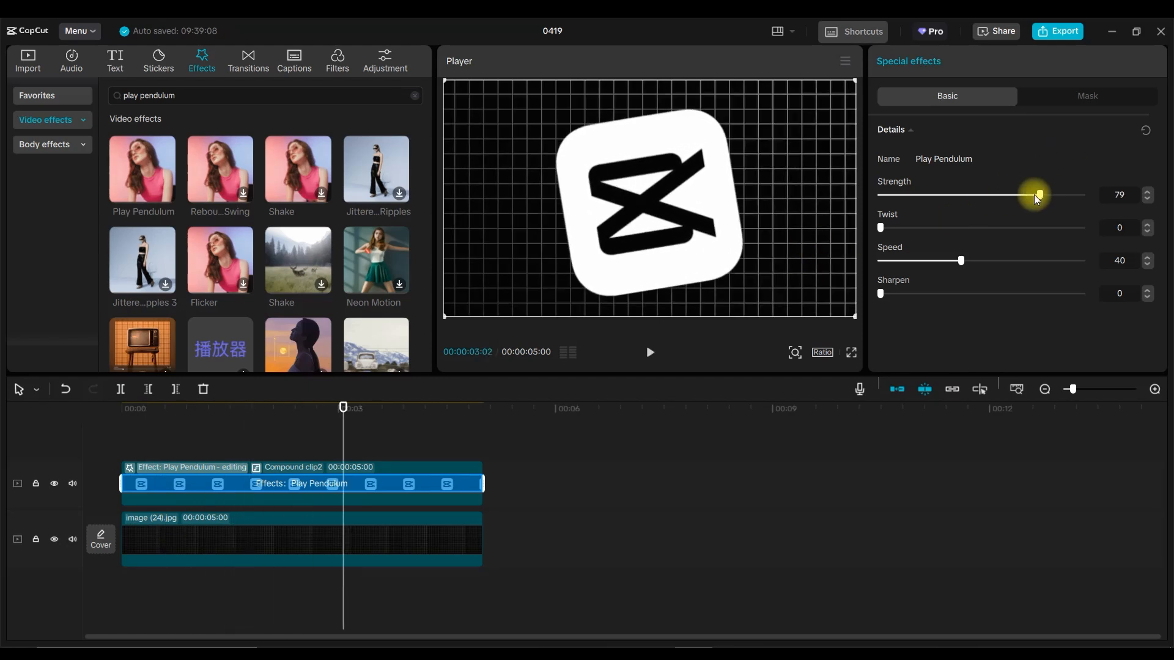
Step: Set the Play Pendulum effect's Strength to 66 and Speed to 70, and play the result from the start
left_click_drag(1033, 194, 1015, 194)
left_click_drag(958, 262, 1021, 264)
left_click_drag(343, 403, 140, 396)
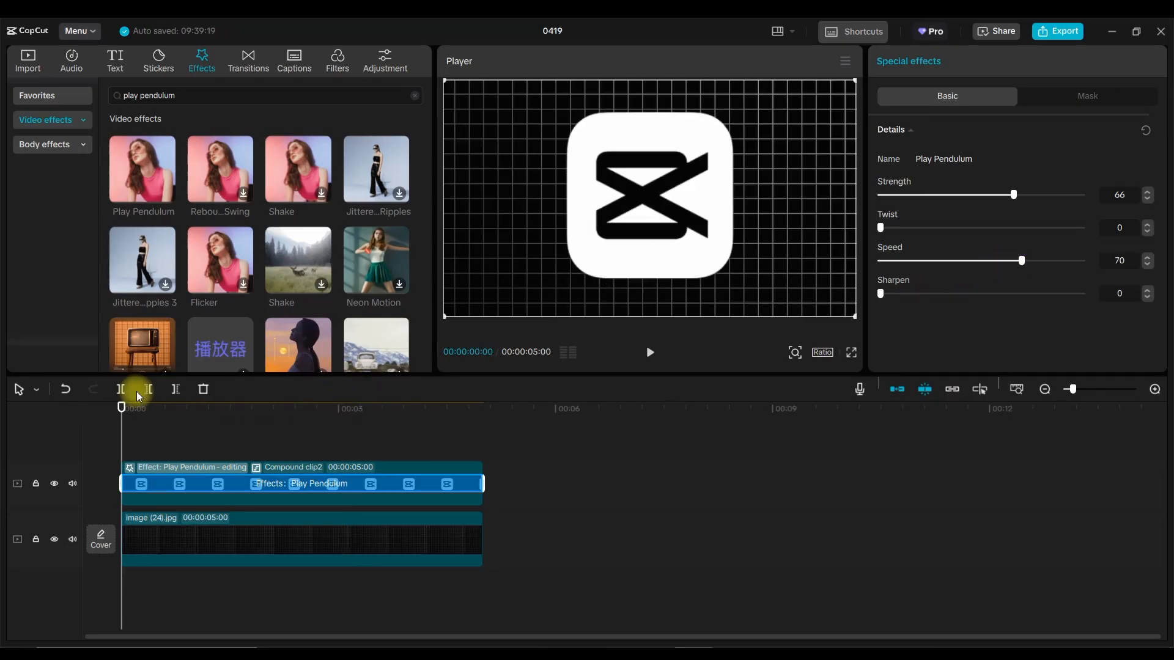
key("space")
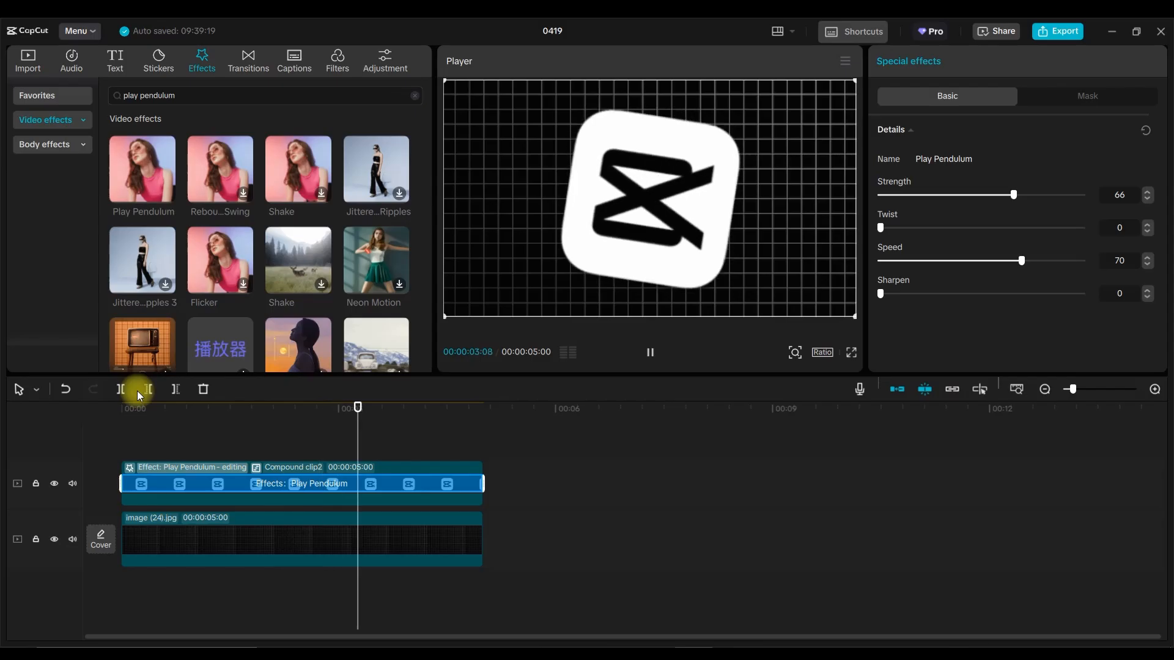
key("space")
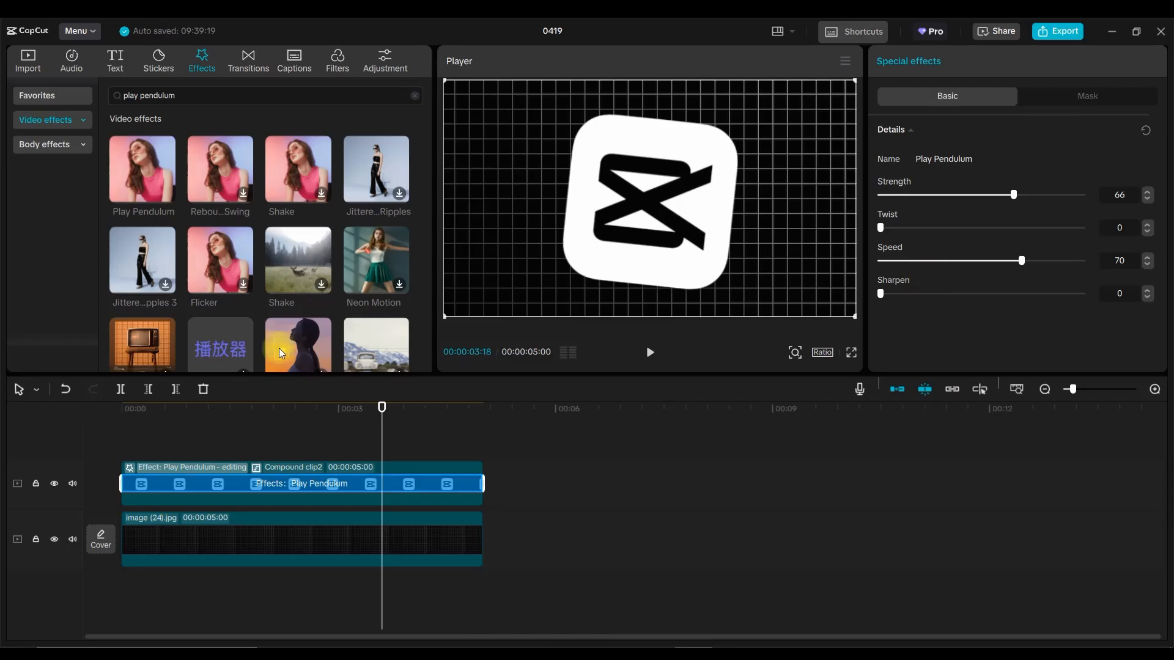
left_click(114, 411)
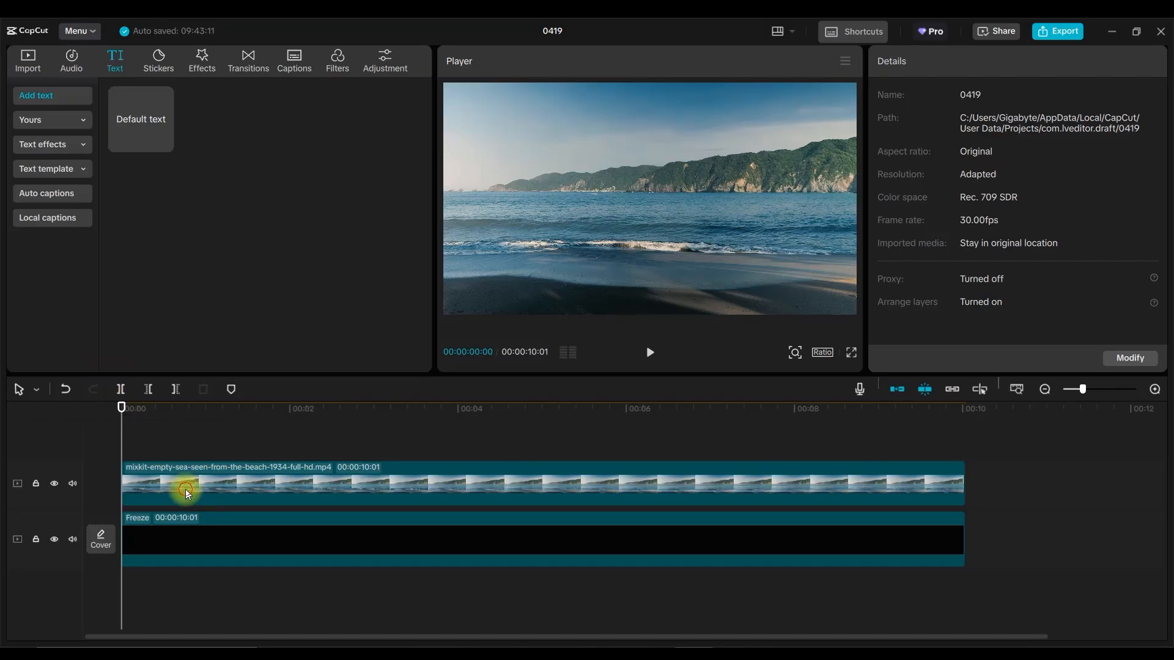
Step: Hide the sea video track to check the black Freeze clip beneath it, and show the track again
left_click(196, 485)
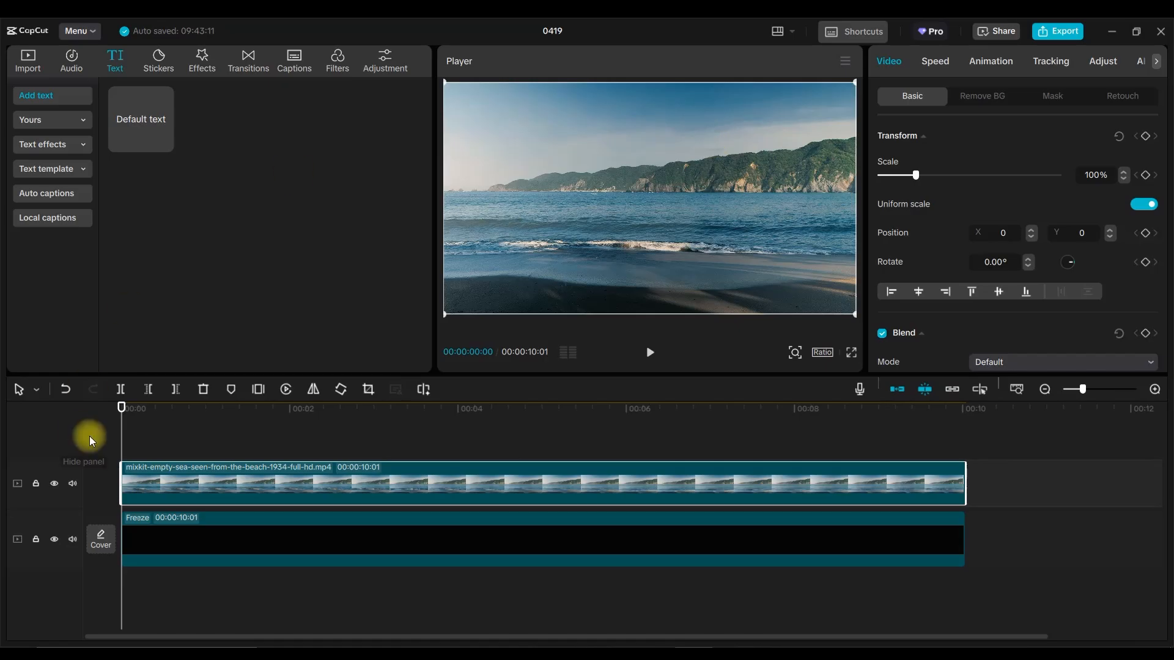
left_click(54, 484)
left_click(183, 524)
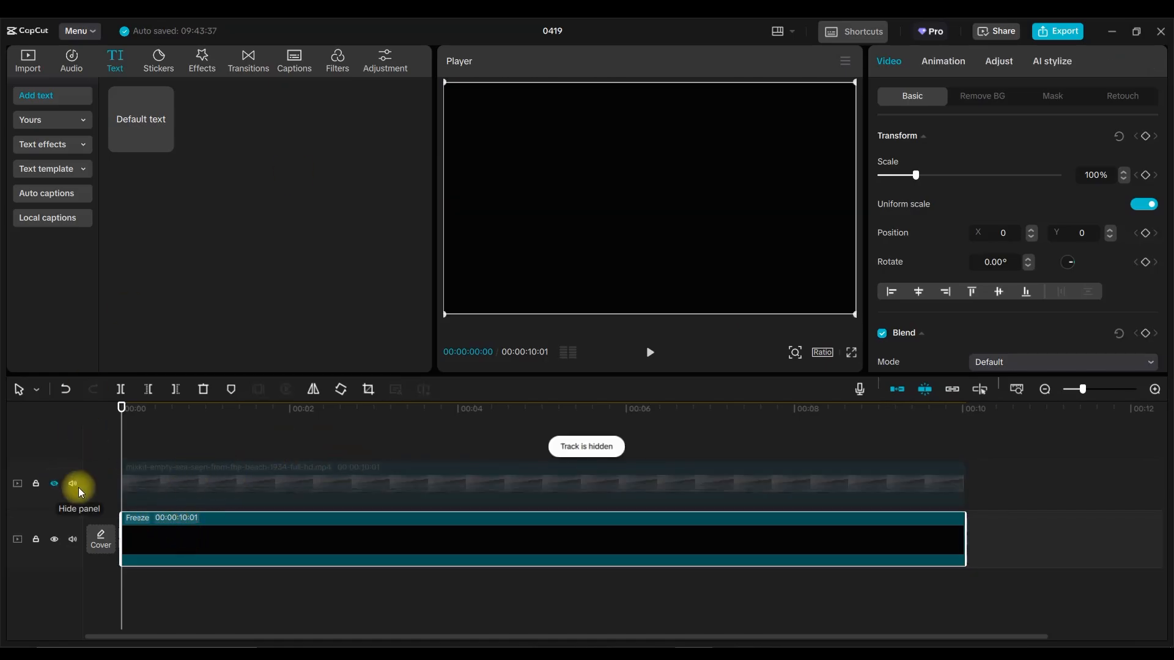
left_click(55, 484)
Step: Add a default text clip above the sea video and extend it to nearly the video's full length
mouse_move(142, 121)
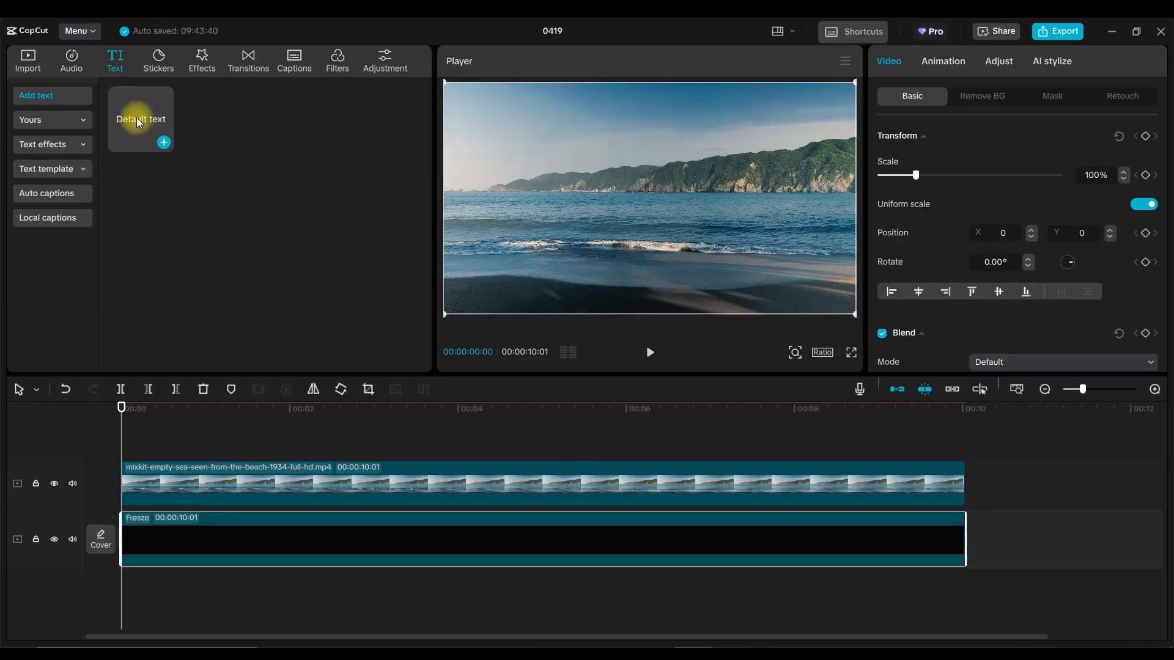
left_click_drag(140, 125, 126, 446)
left_click_drag(374, 469, 959, 468)
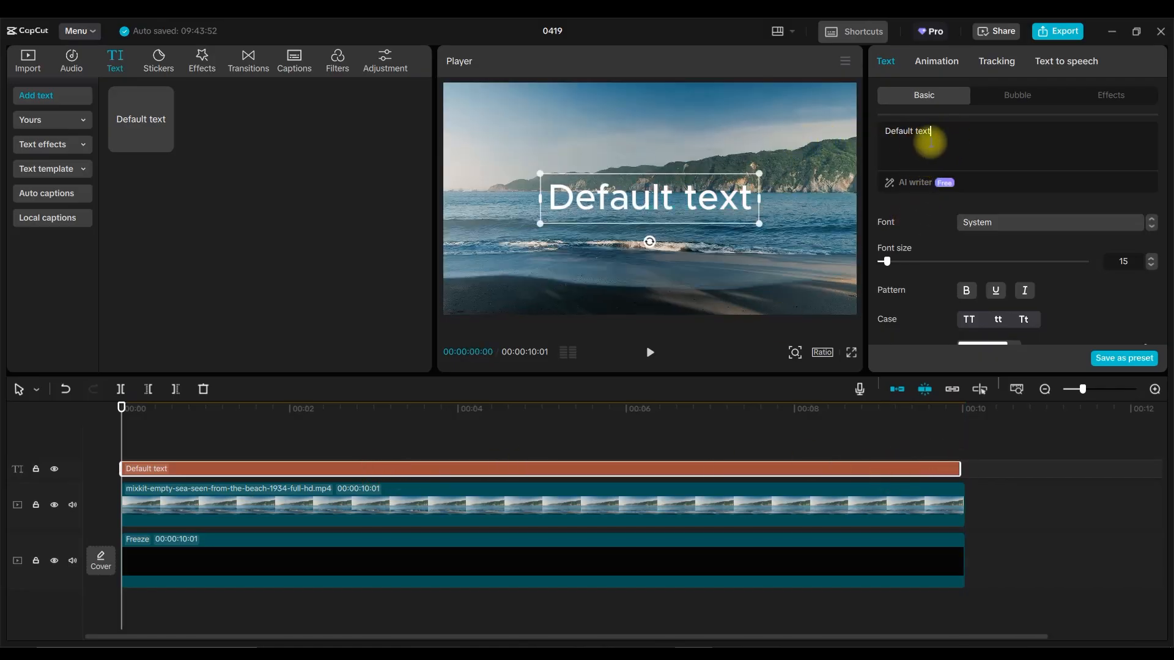
Step: Replace the default text with "BEACH"
left_click_drag(948, 130, 853, 130)
key("BackSpace")
type("BEACH")
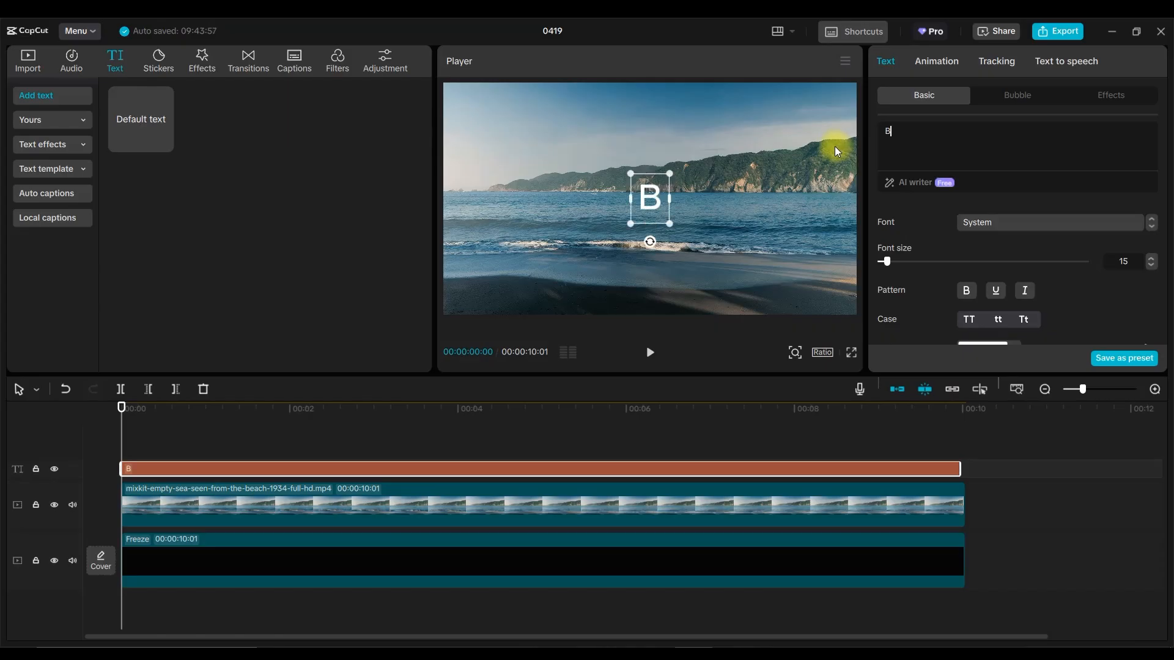
Step: Set the BEACH text's font to Segoe UI Black and its font size to 38
left_click(989, 223)
scroll(1010, 194, "up", 2)
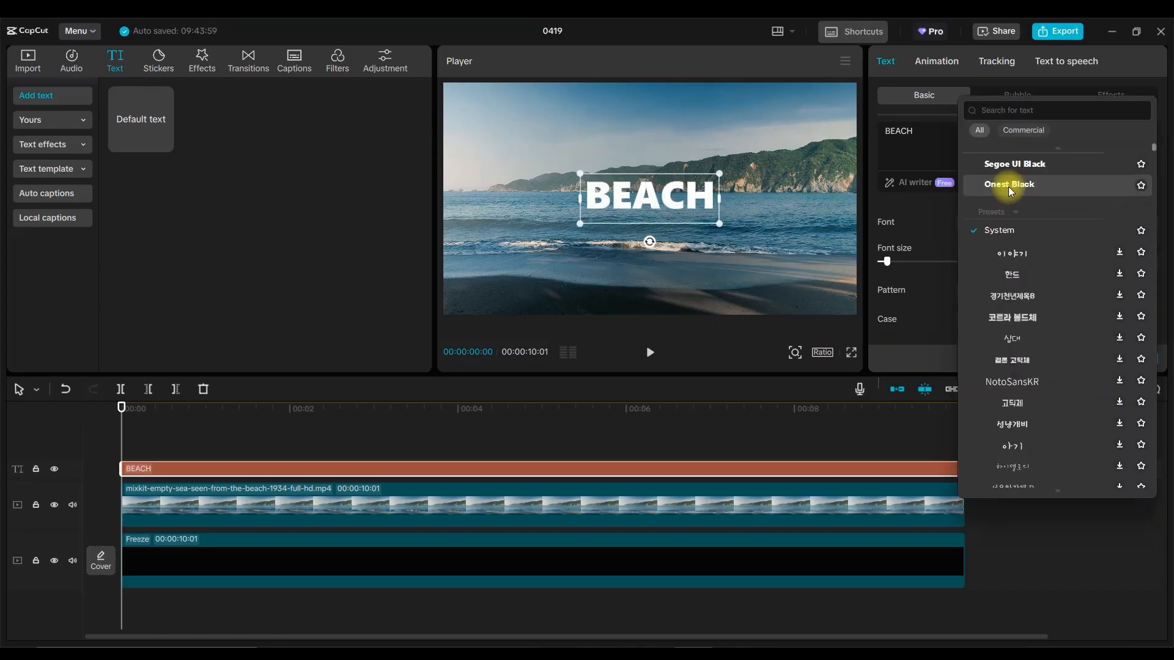
left_click(1015, 182)
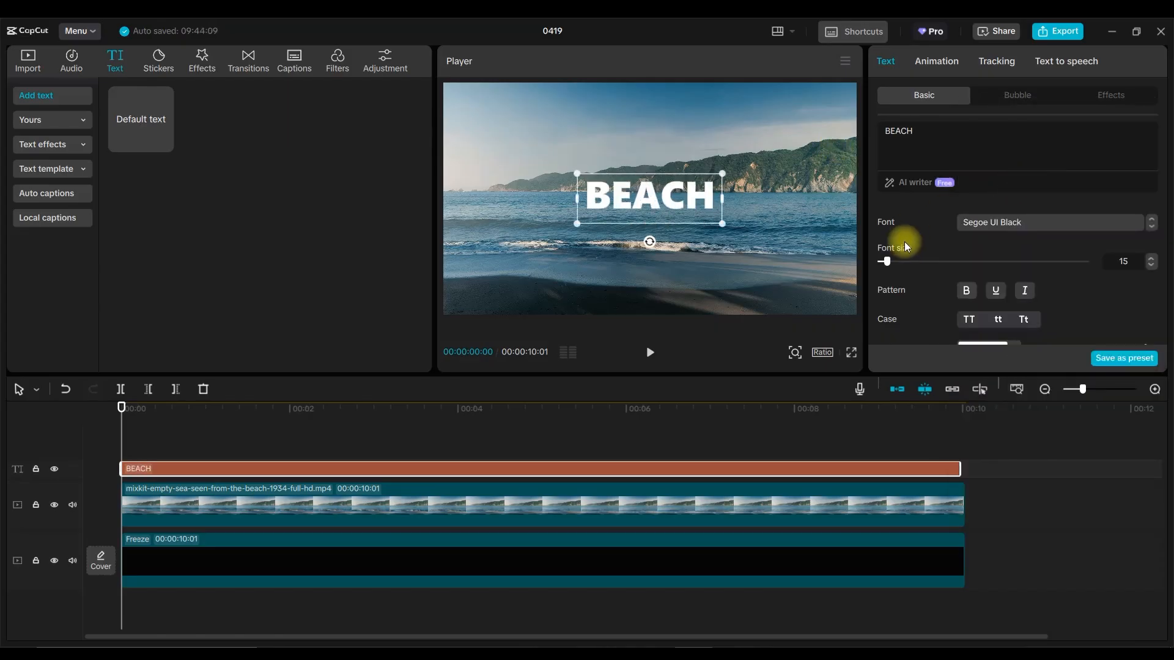
left_click_drag(886, 262, 903, 263)
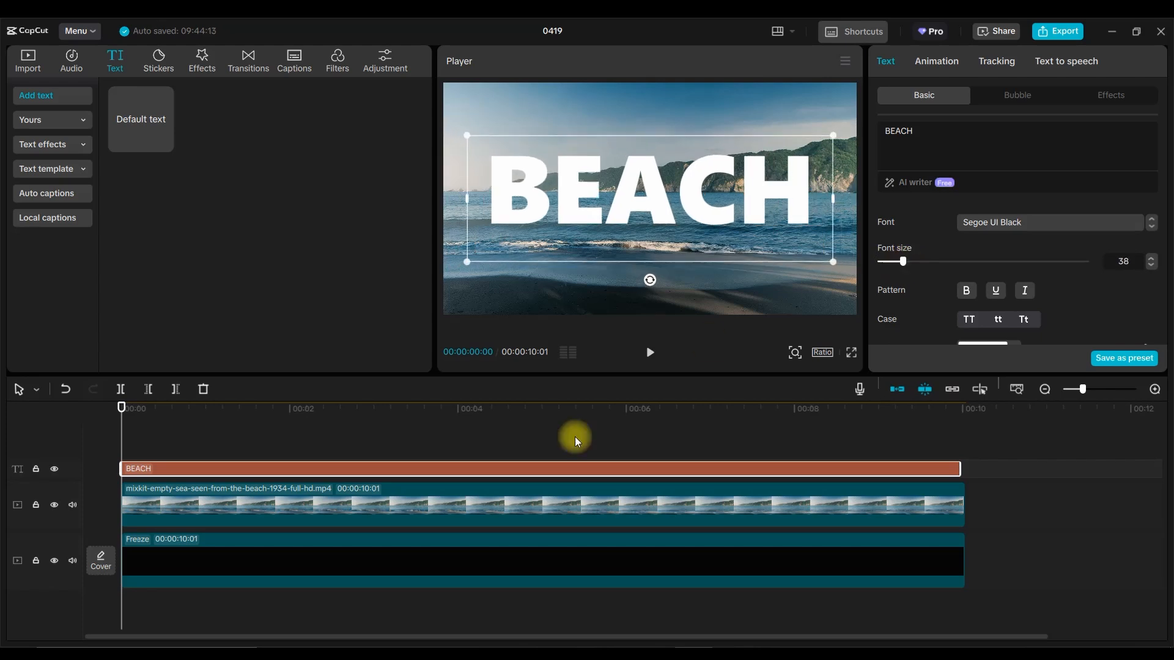
left_click(1036, 472)
left_click(191, 468)
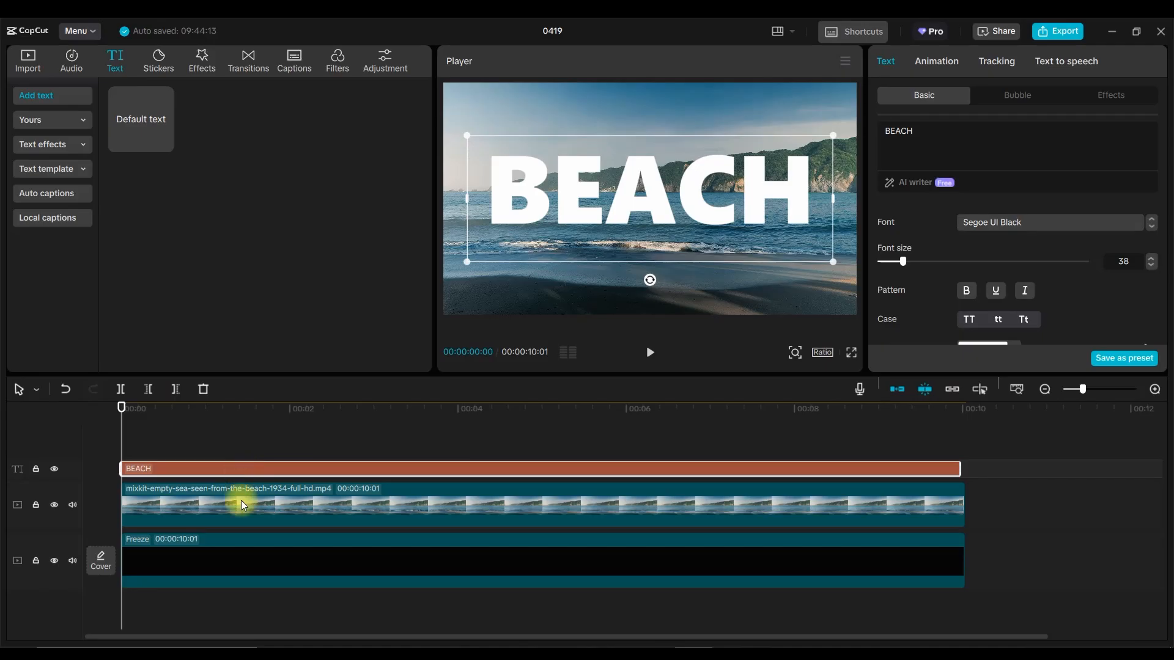
Step: Move the BEACH text between the sea video and the black Freeze clip, checking it by briefly hiding the video track
left_click_drag(258, 474, 259, 531)
left_click_drag(274, 472, 276, 522)
left_click(288, 488)
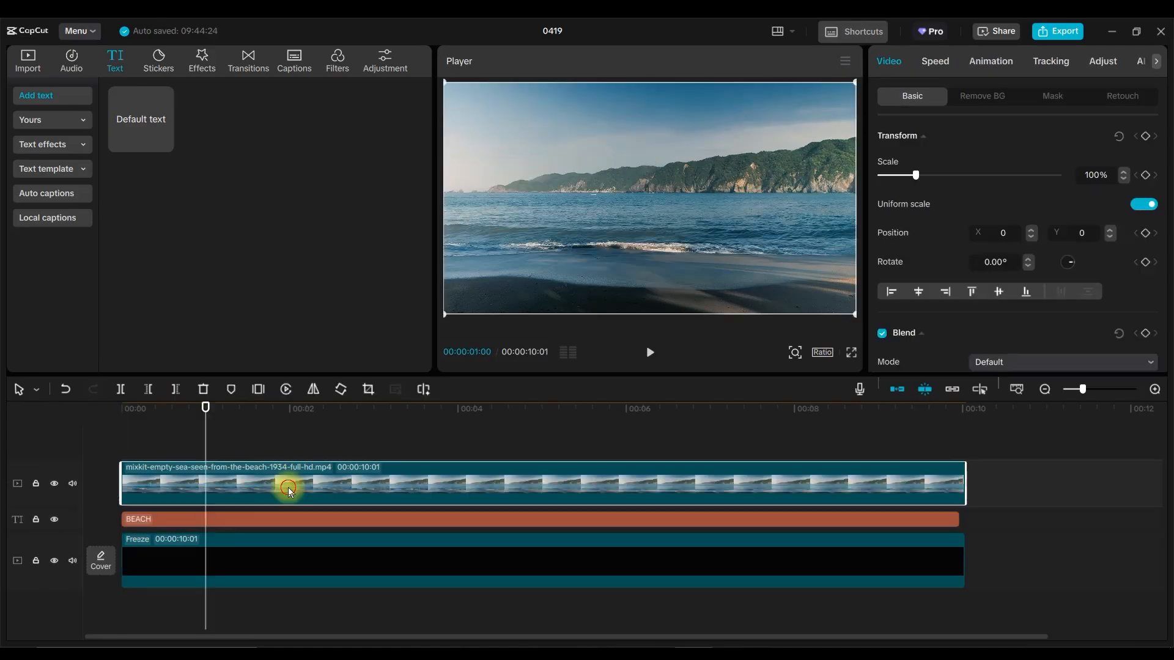
left_click(53, 485)
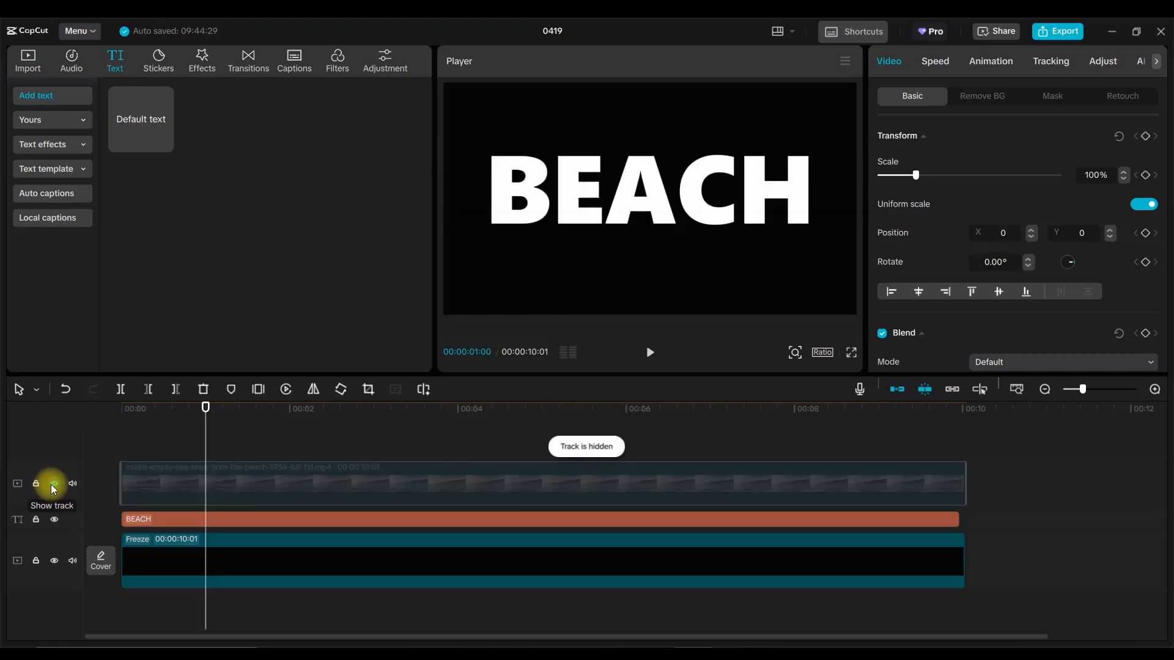
left_click(55, 485)
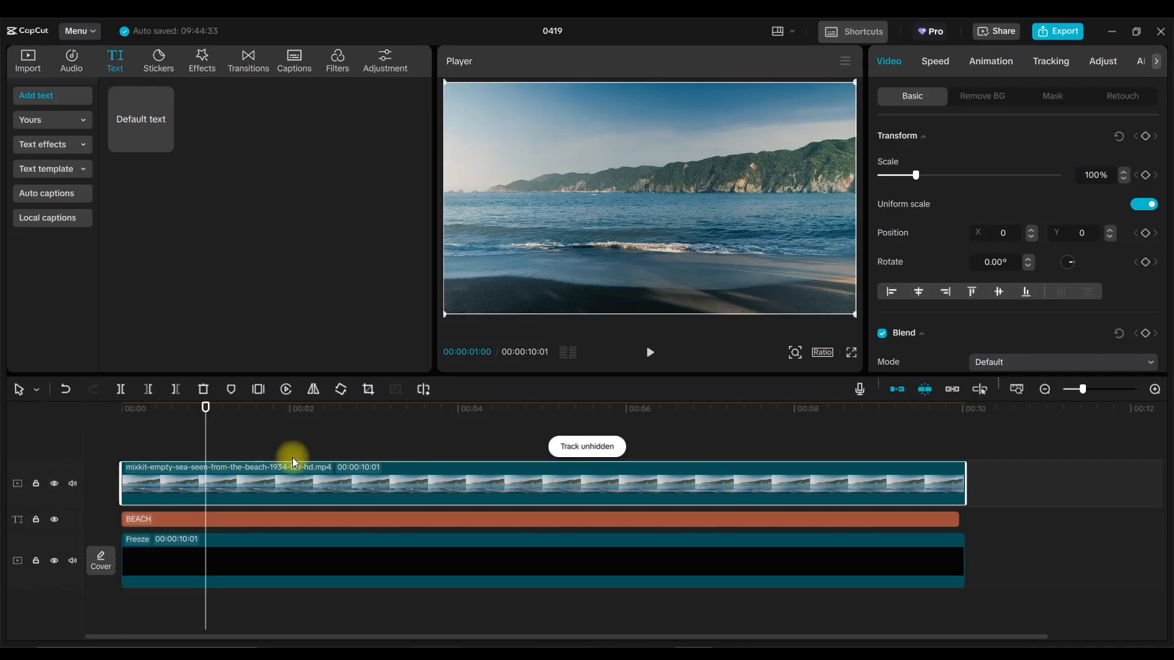
Step: Set the sea video's blend mode to Darken and play the text effect from the start
left_click(121, 411)
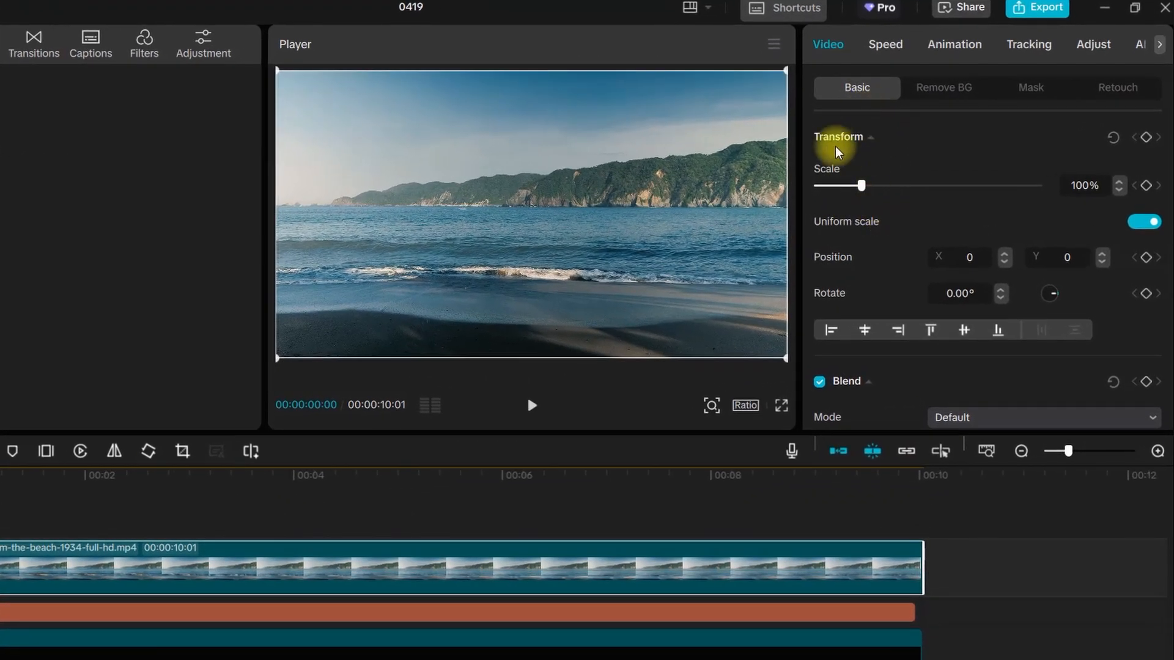
scroll(854, 257, "down", 3)
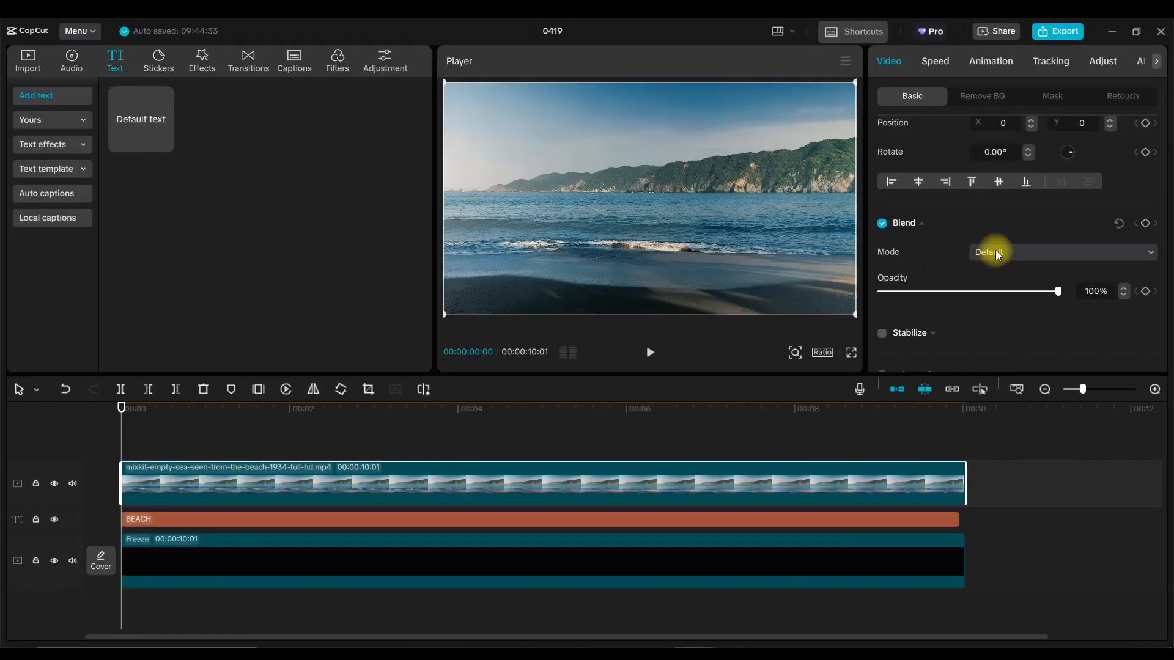
left_click(996, 252)
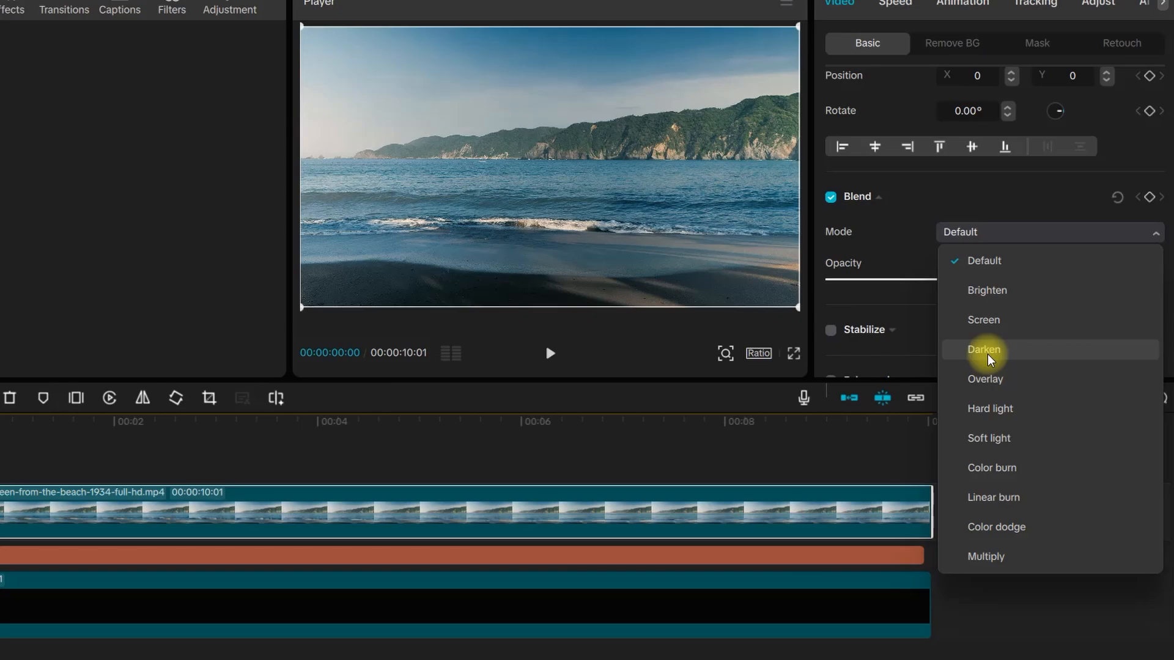
left_click(985, 351)
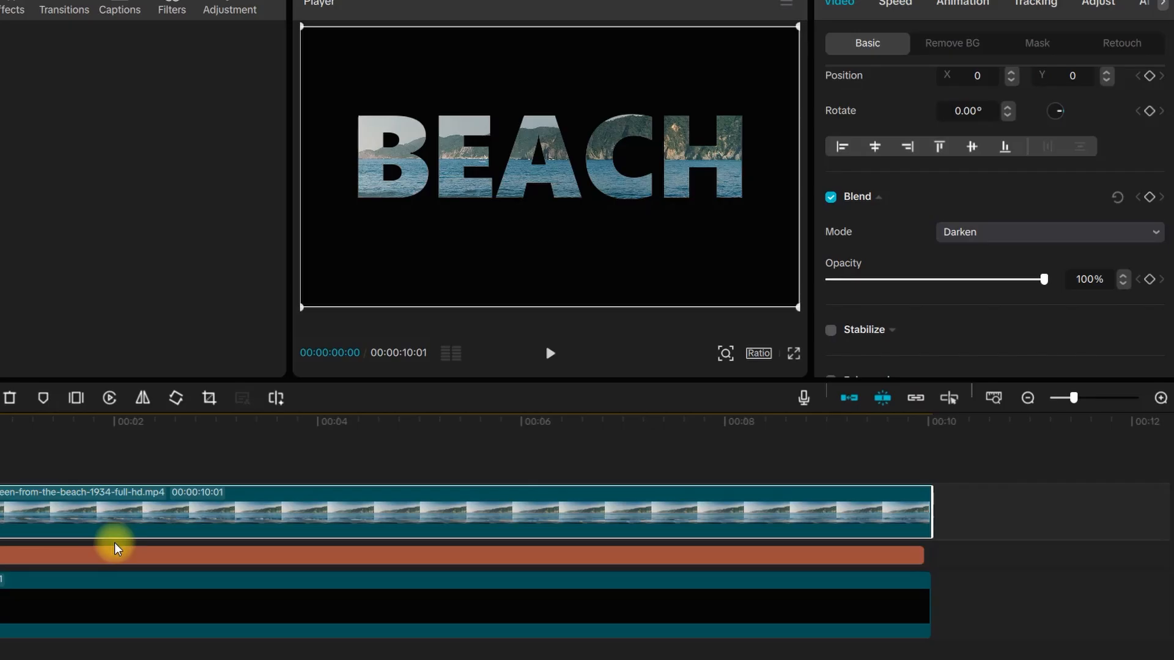
key("space")
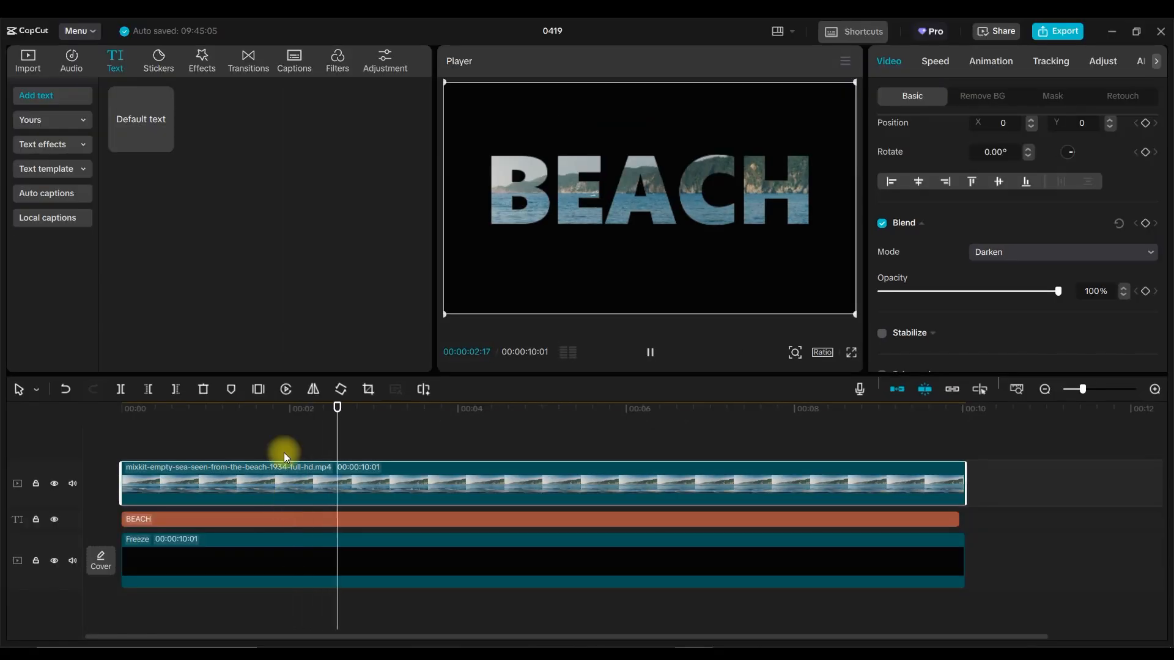
key("space")
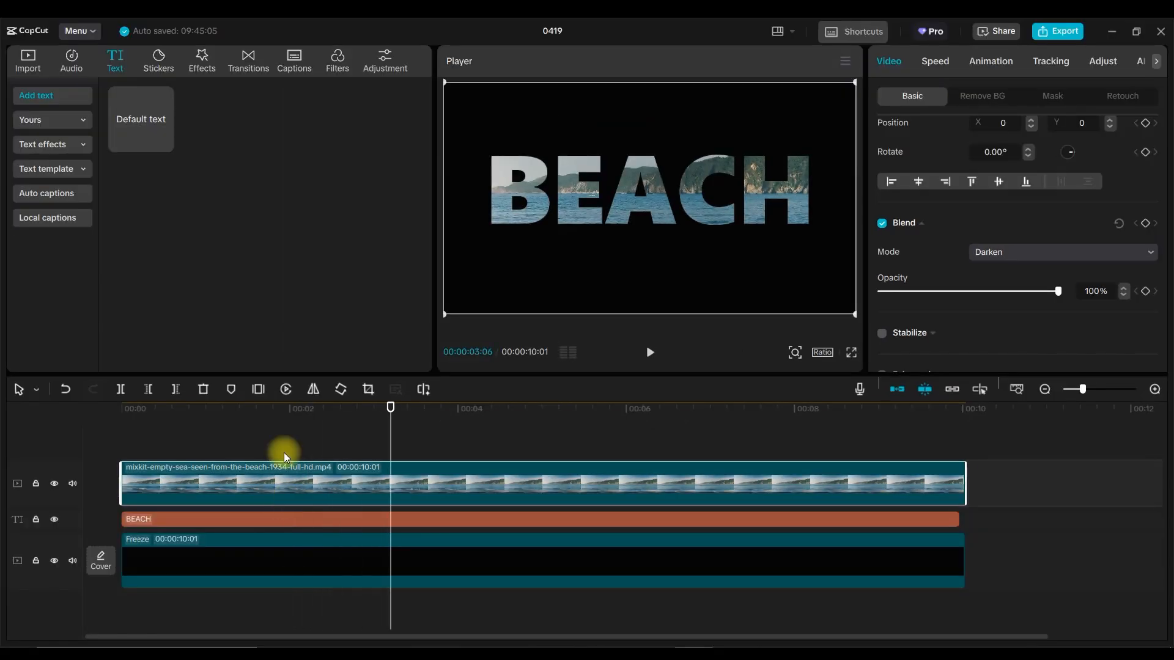